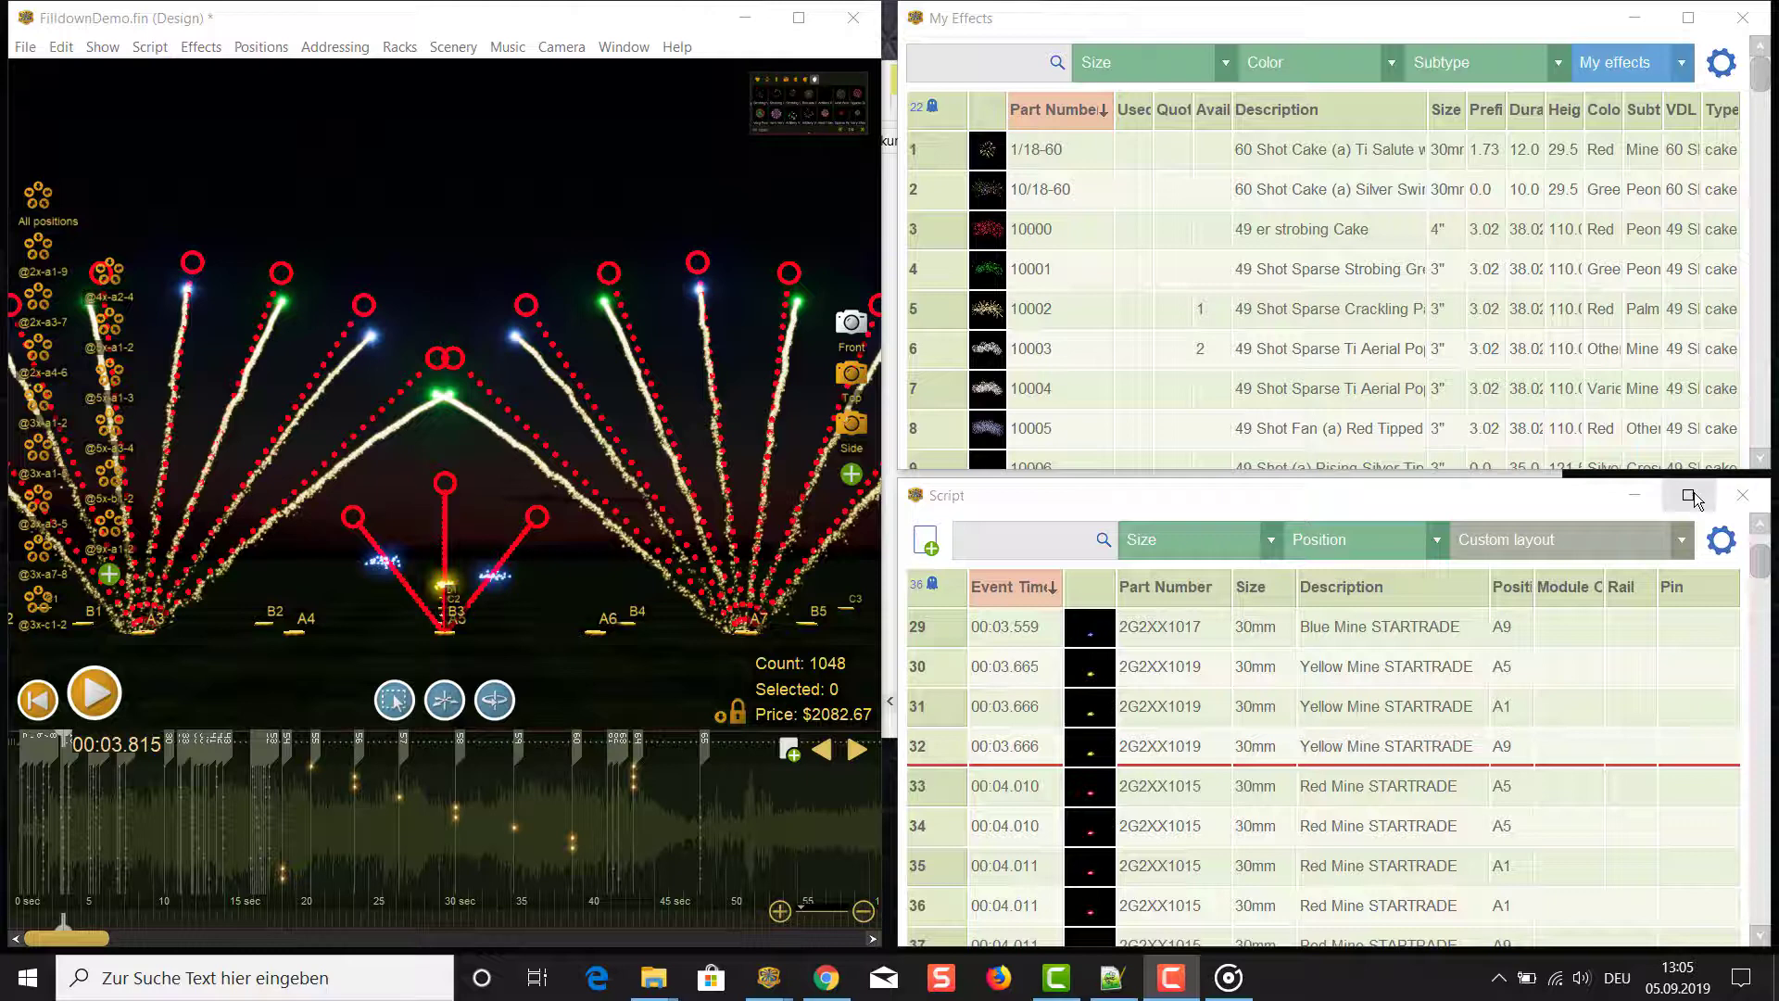
Step: Maximize the script window and sort its rows by Position, adding Size as a further sort criterion
click(1690, 495)
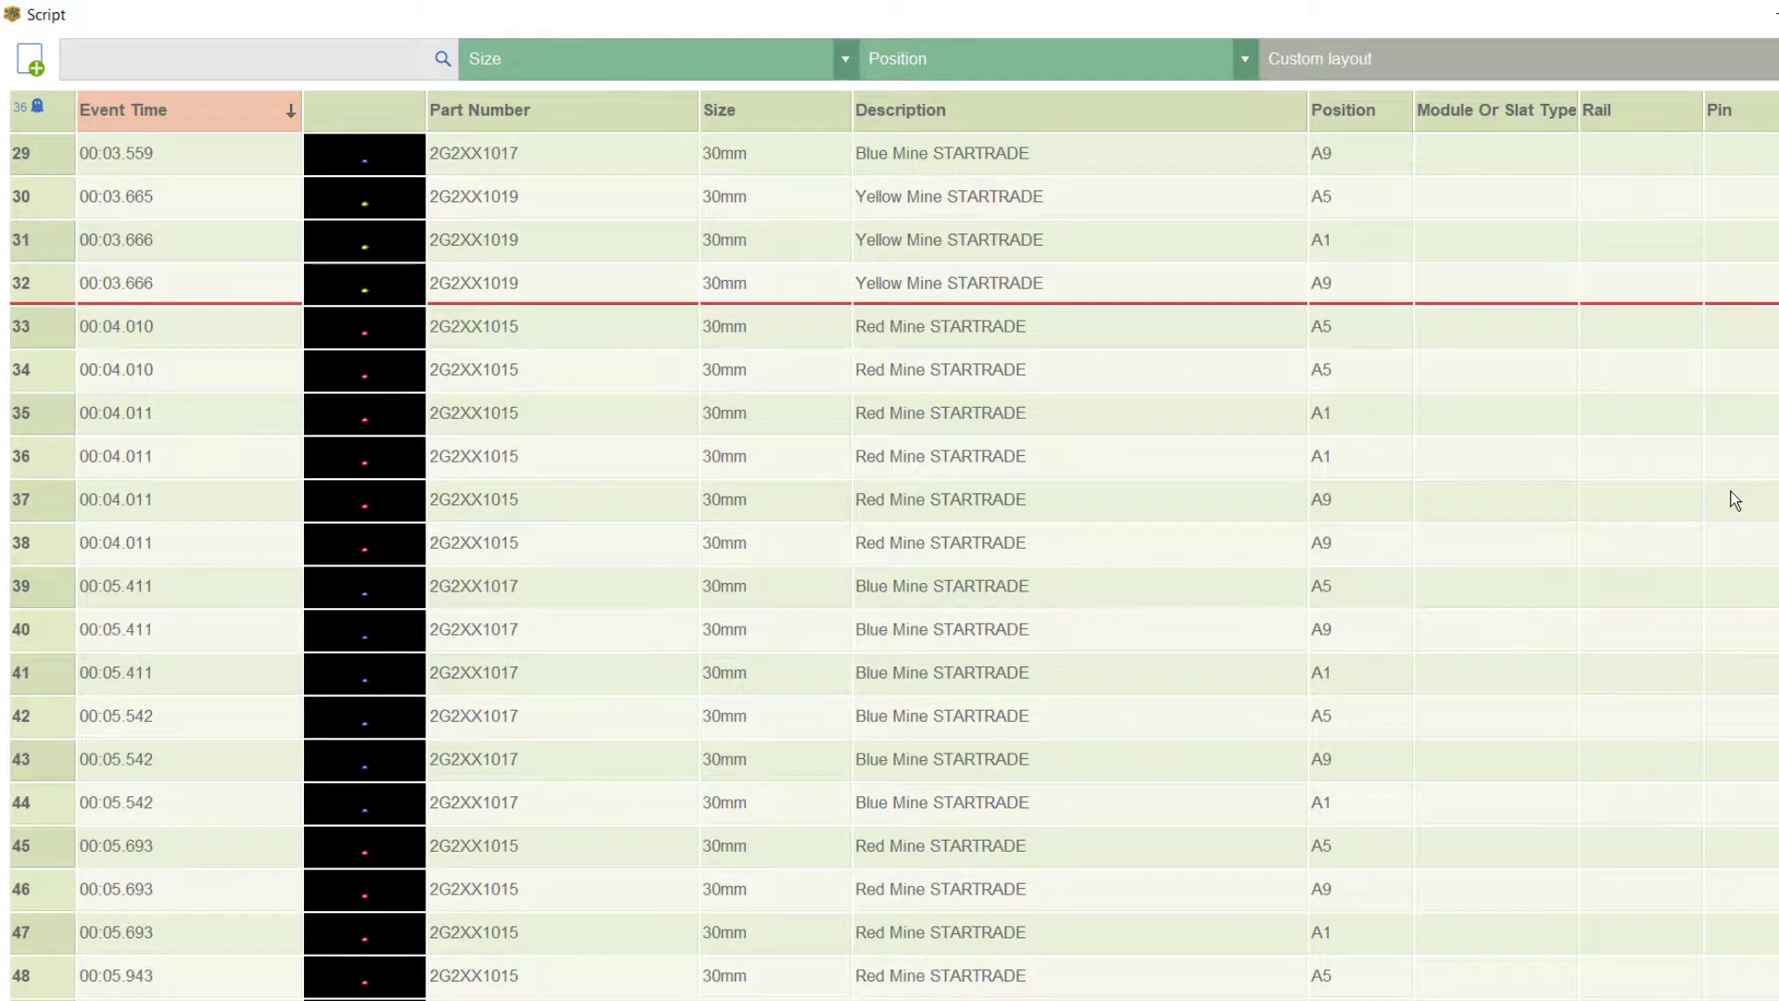
click(1364, 123)
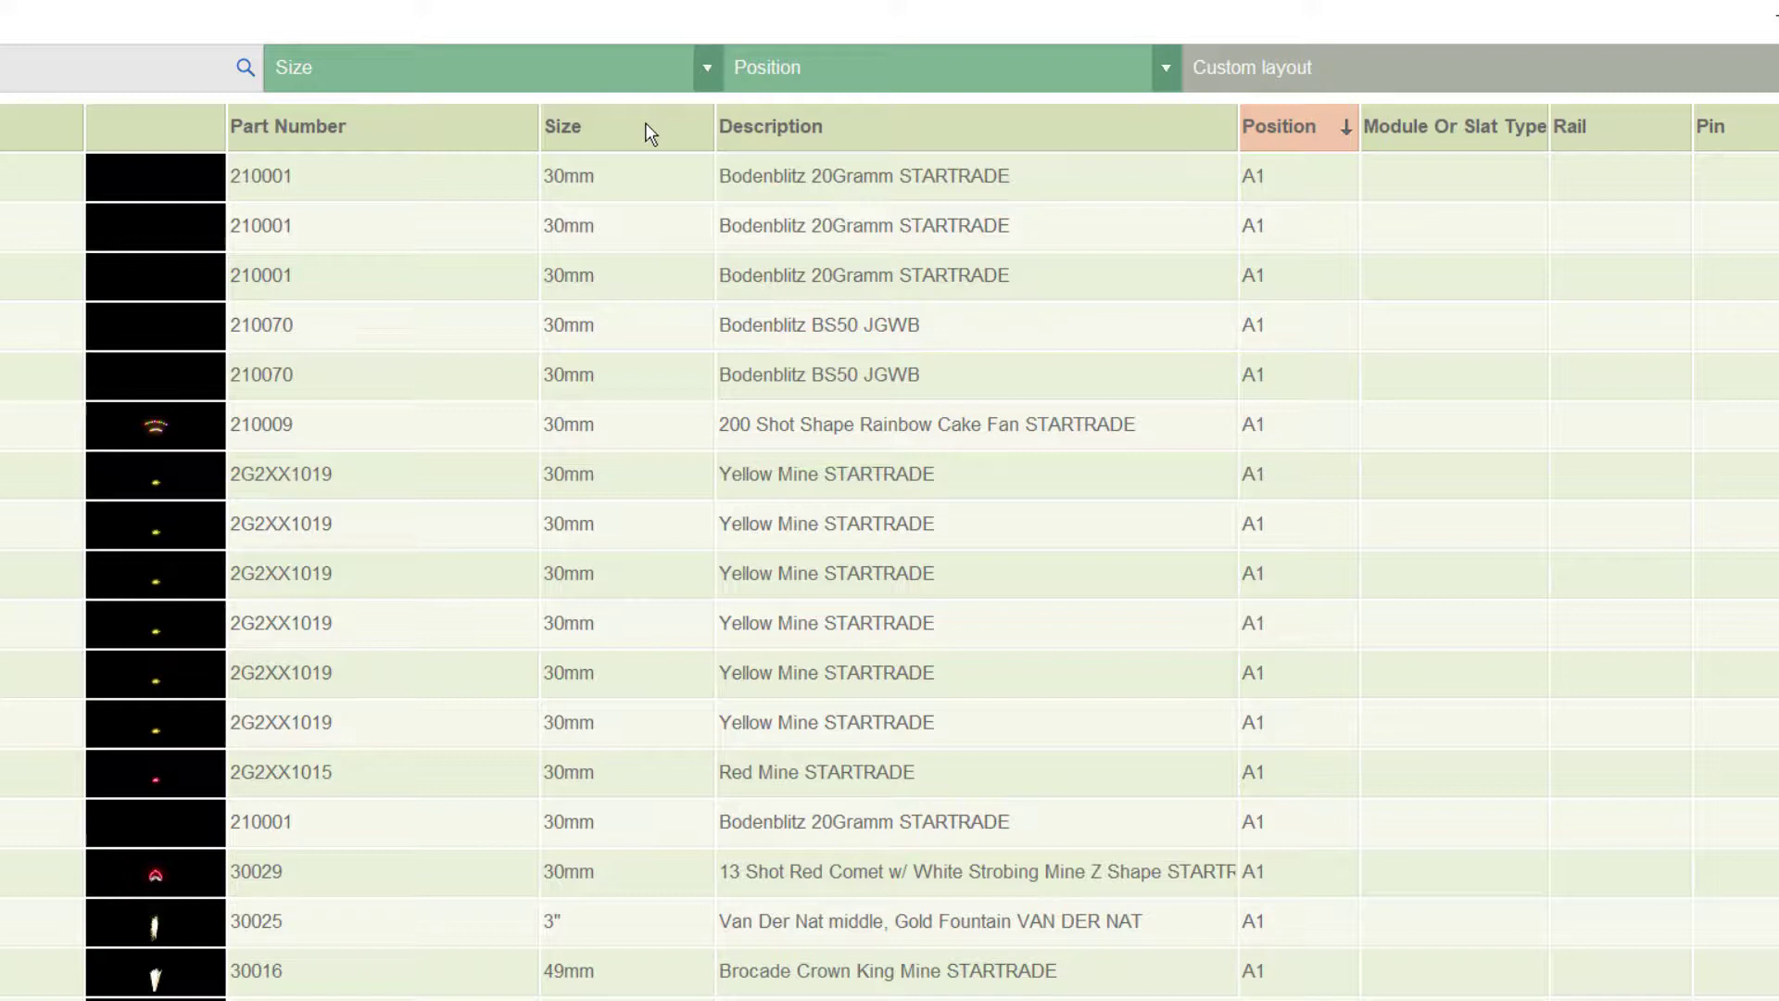
right_click(648, 124)
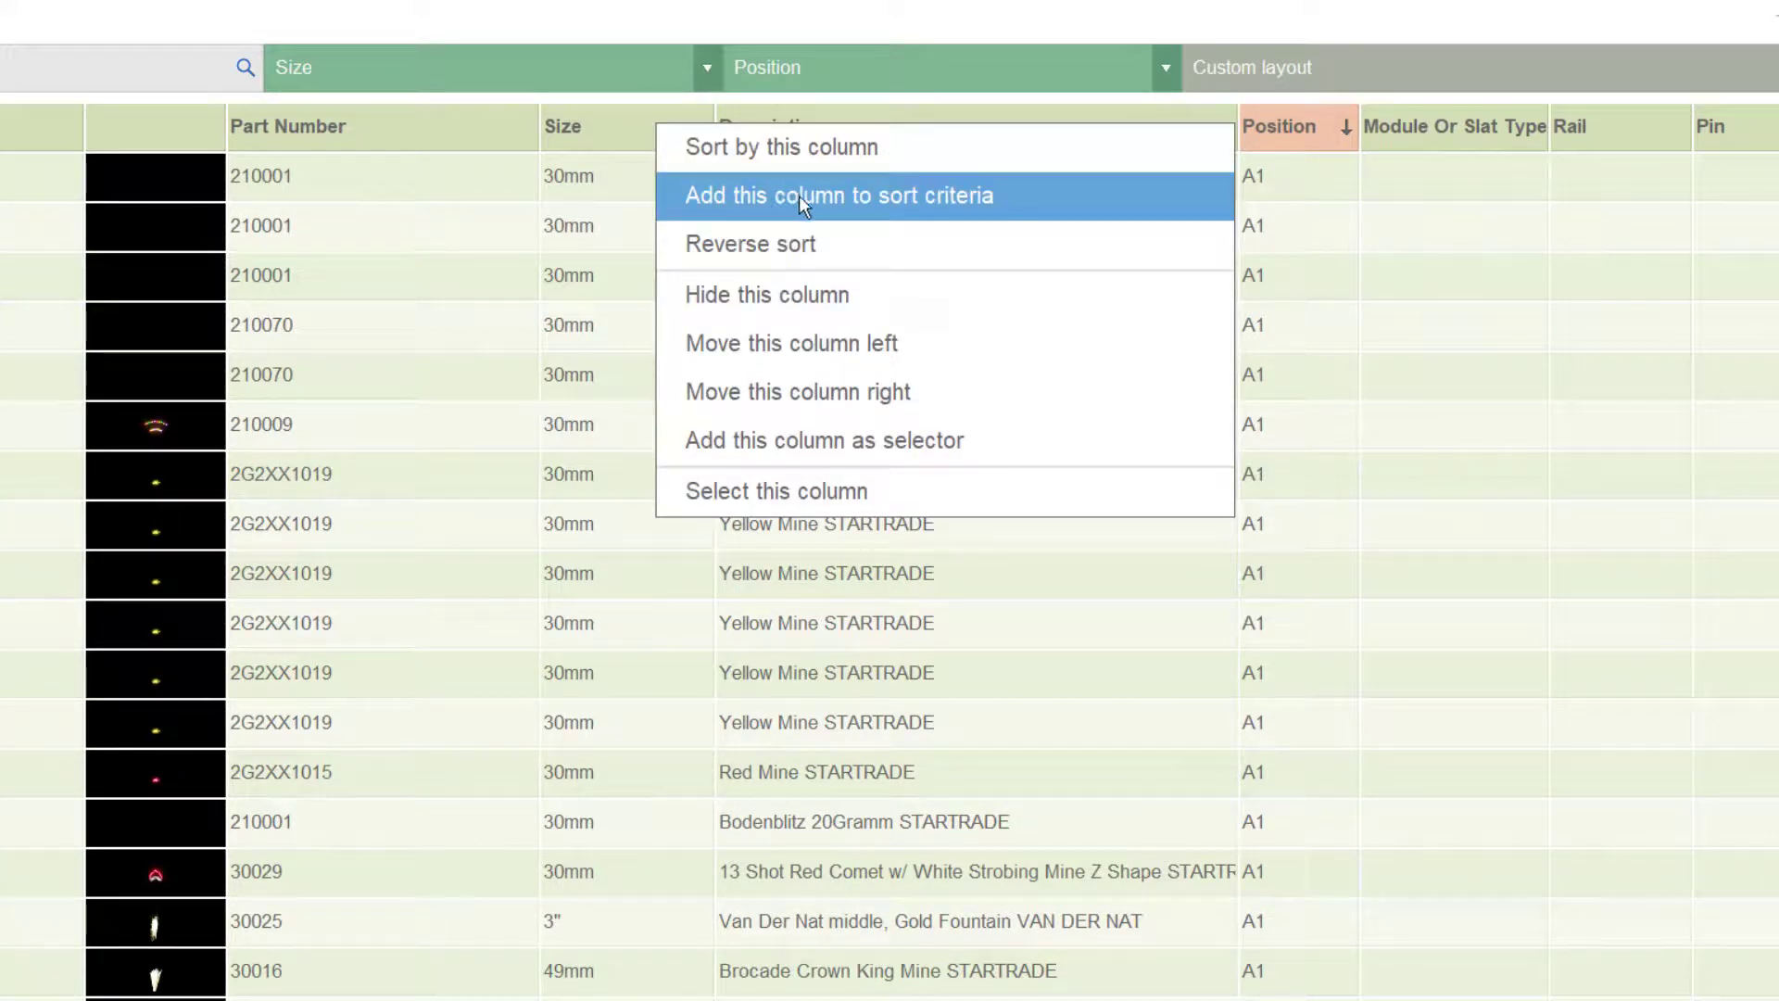
click(898, 196)
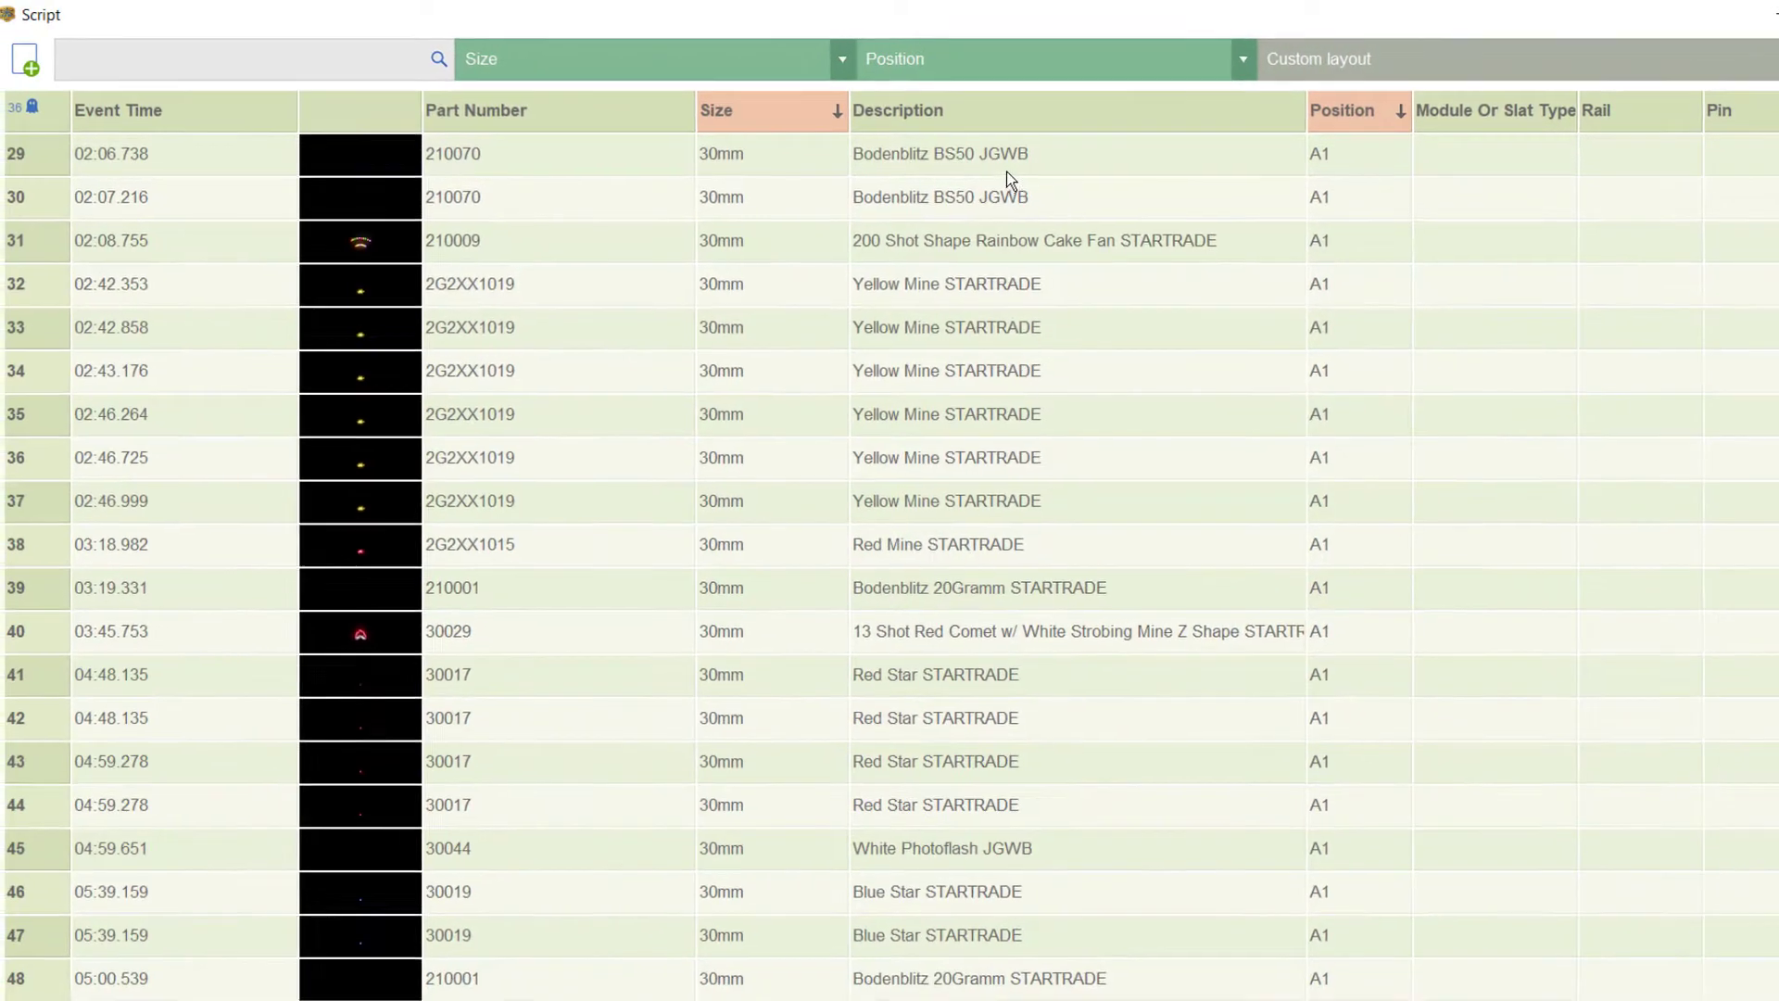
Step: Select script rows 1 through 83, covering all of position A1 and the first rows of A2
scroll(903, 205, up, 4)
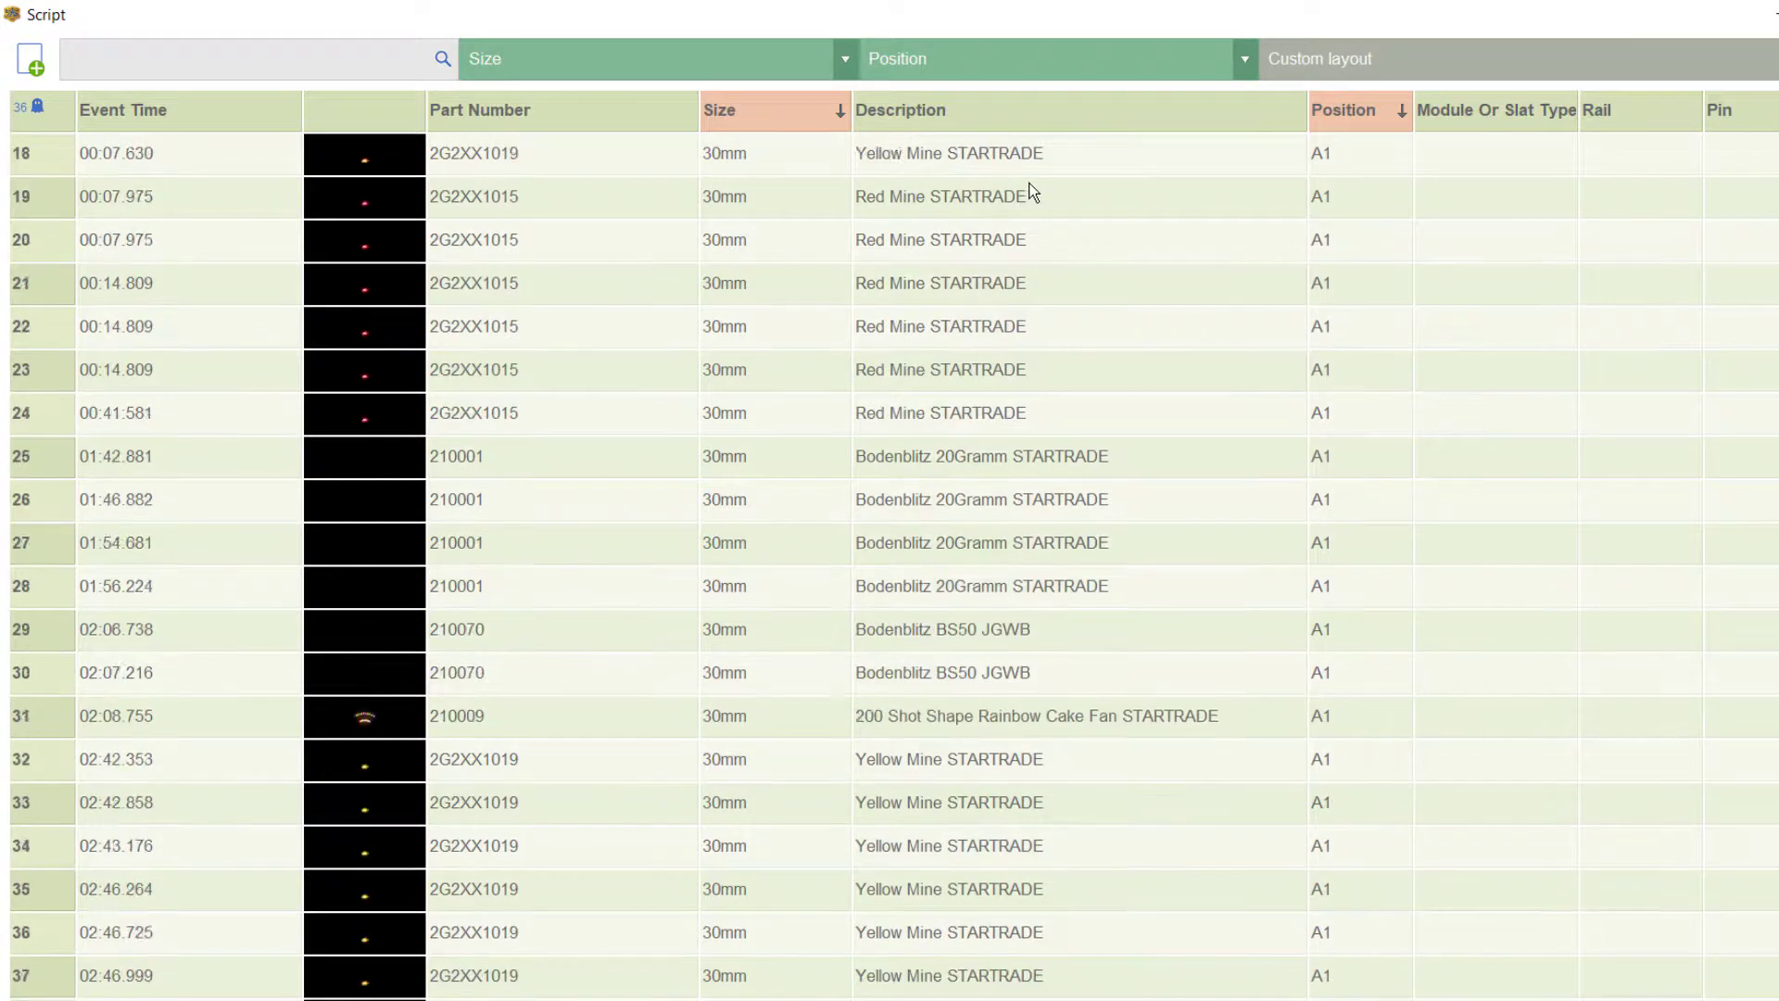
scroll(1033, 192, up, 6)
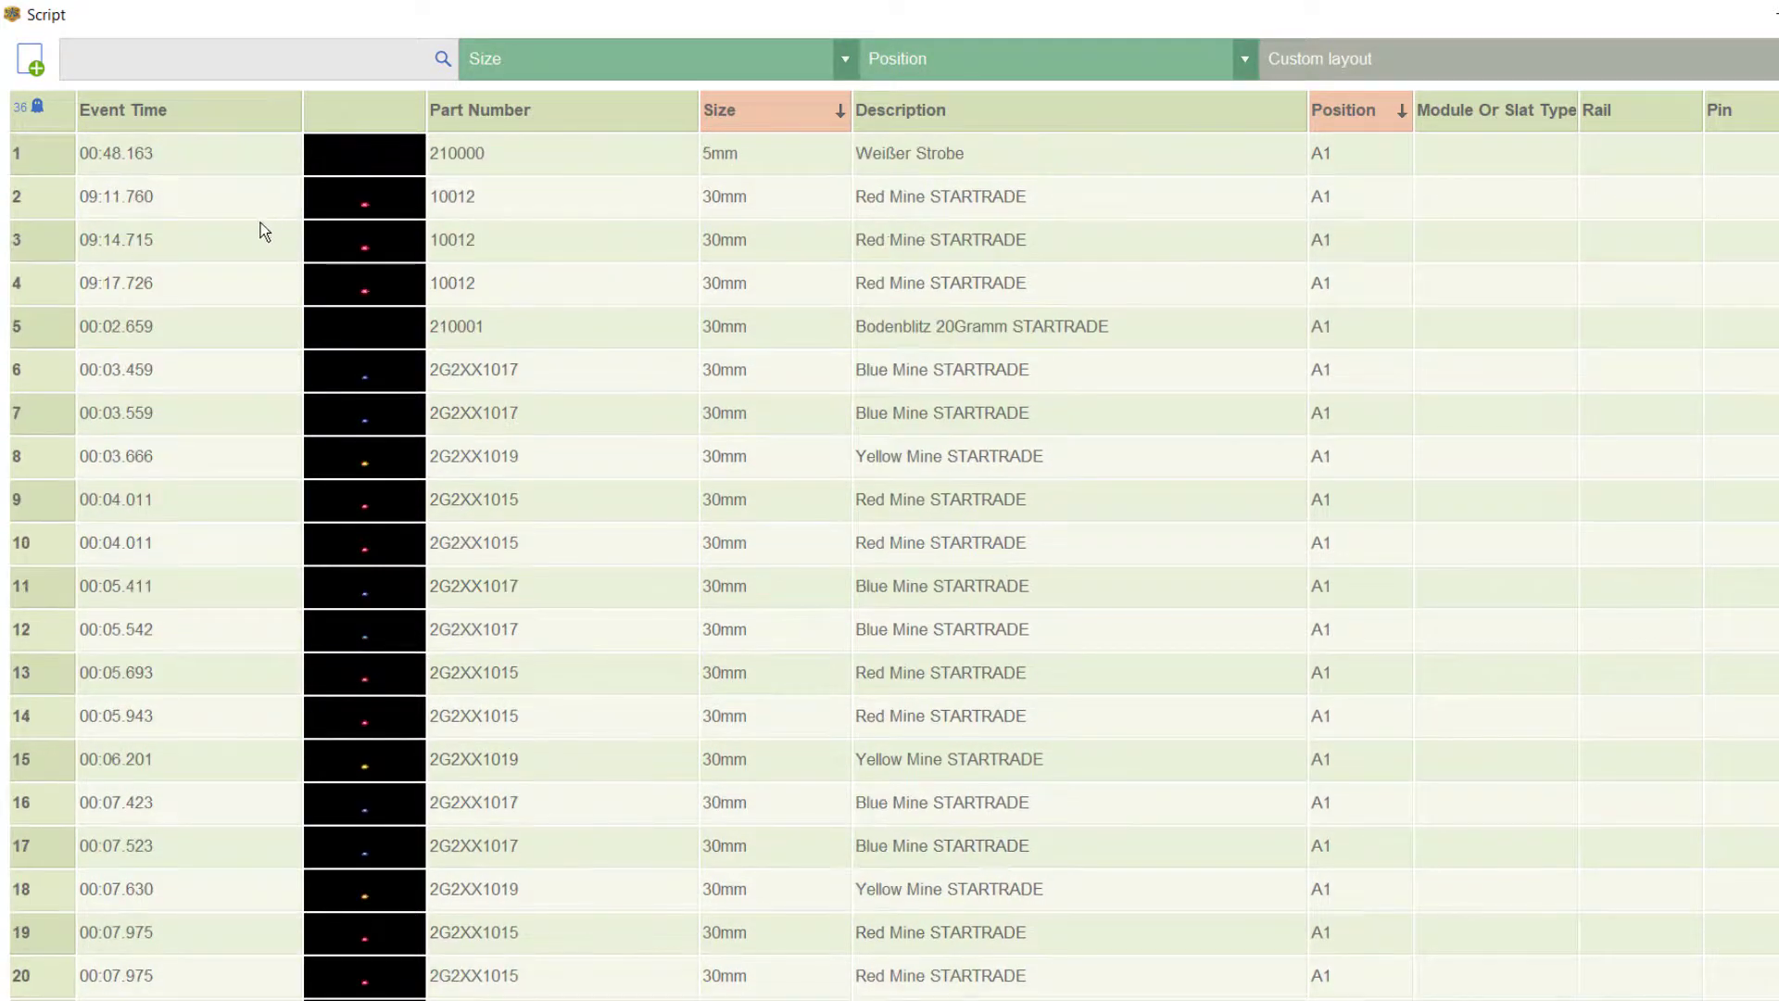
click(35, 161)
scroll(231, 353, down, 6)
scroll(250, 359, down, 17)
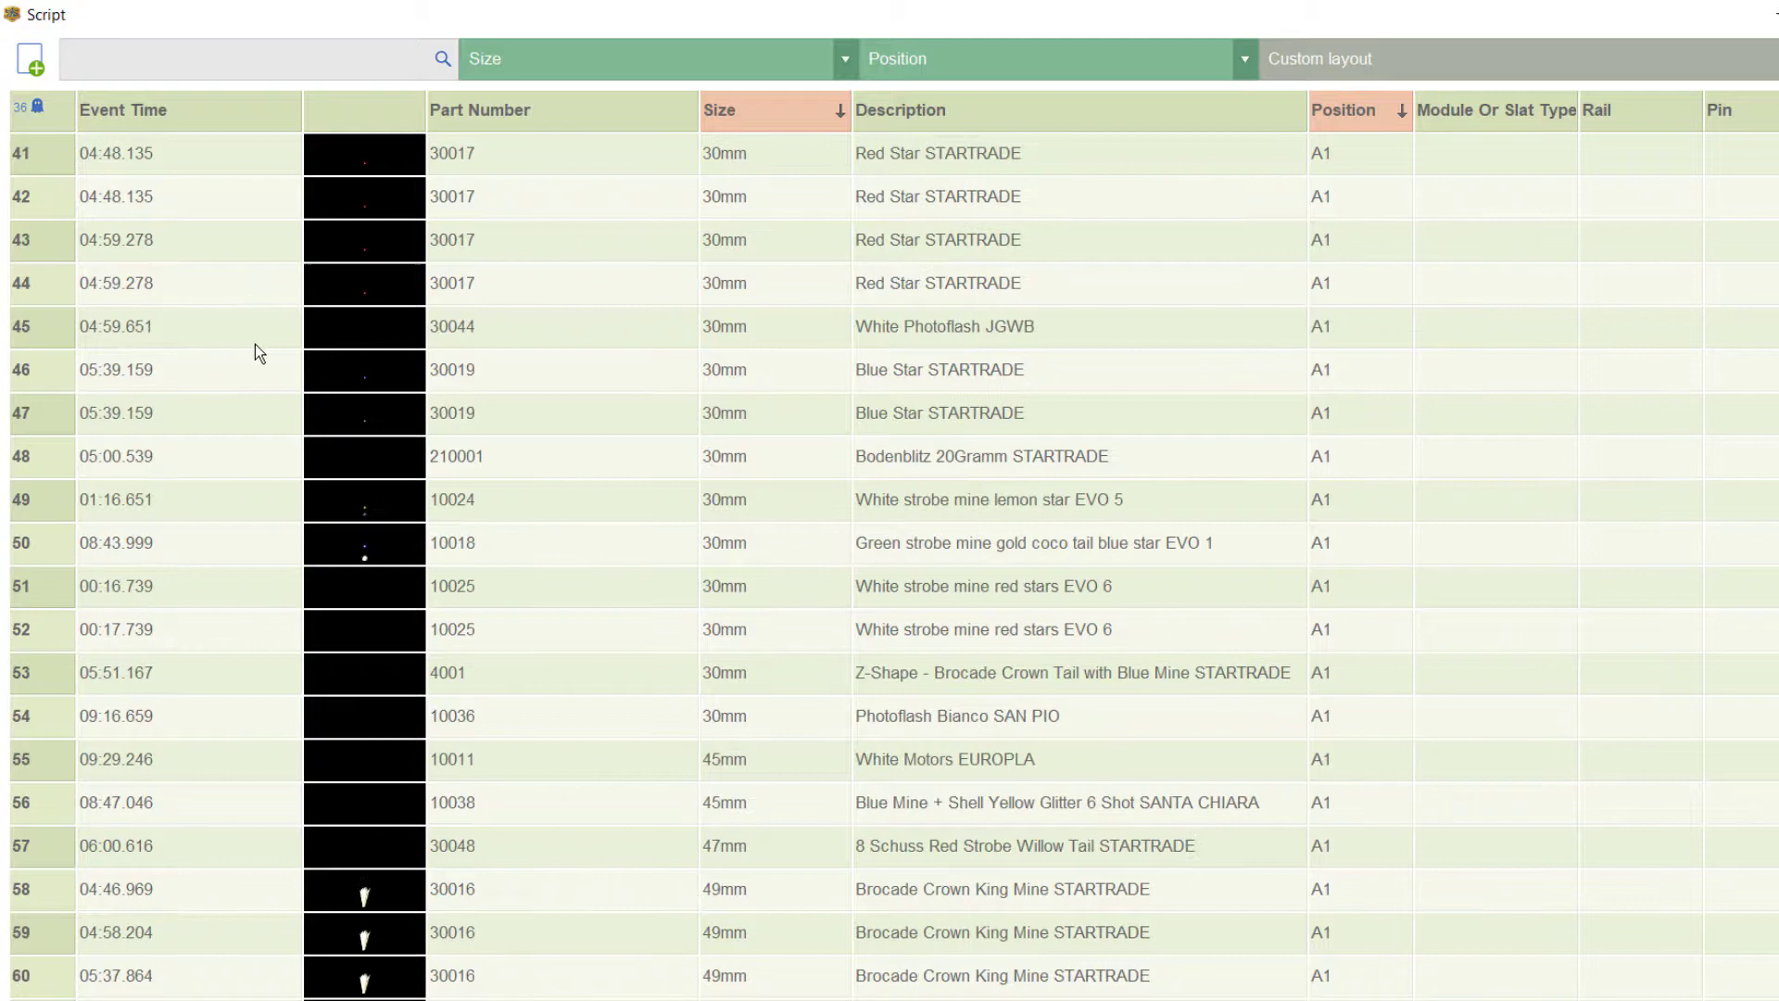
scroll(299, 354, down, 1)
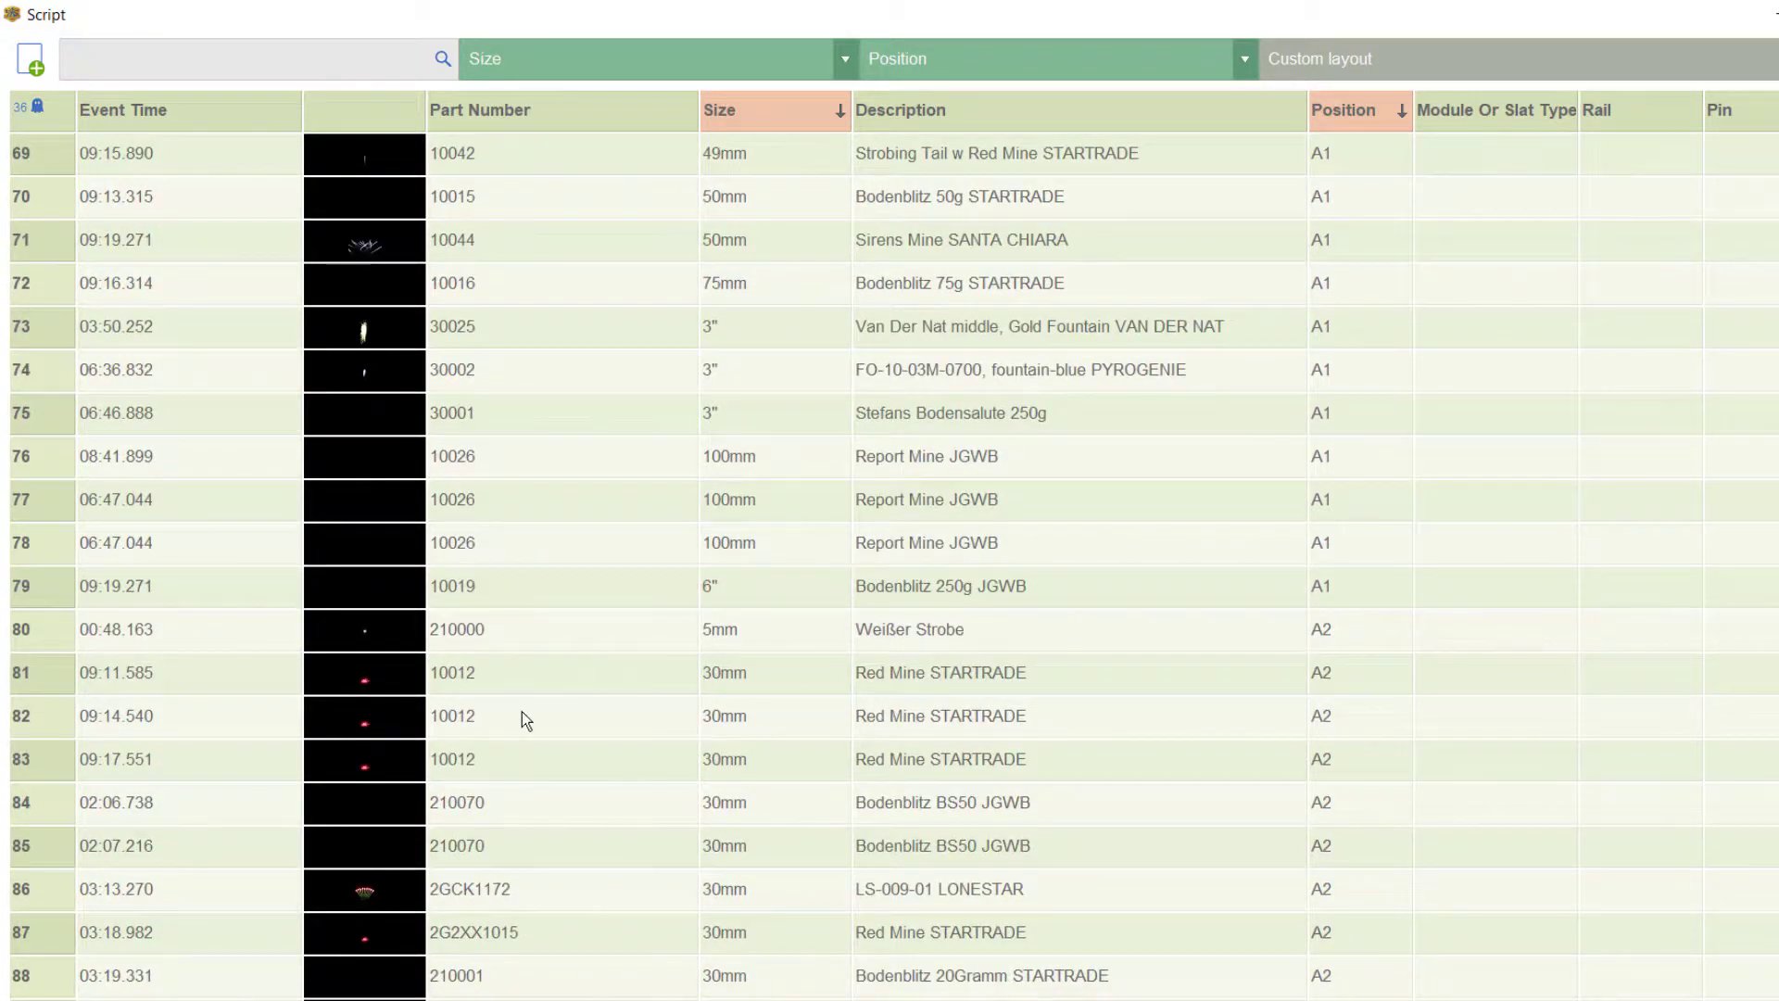
shift+click(35, 760)
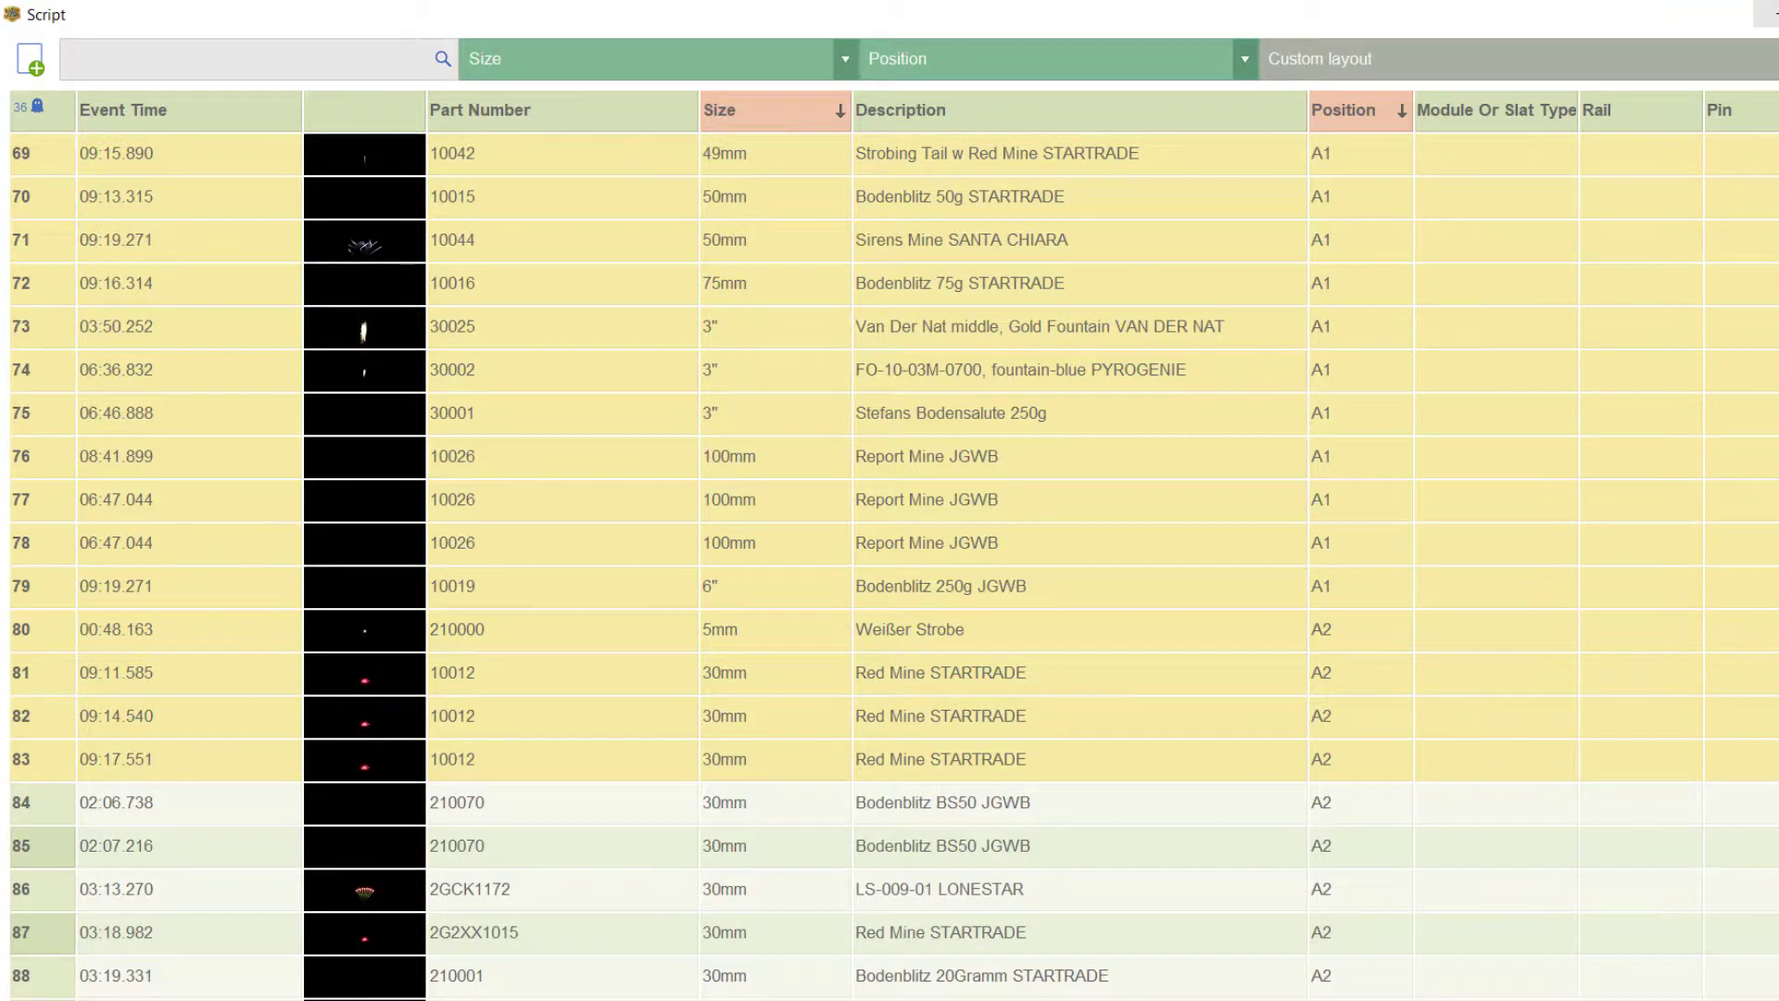
Step: Fill down addresses in the selected script rows, starting at rail address 03 and pin address 10
click(1772, 13)
click(364, 51)
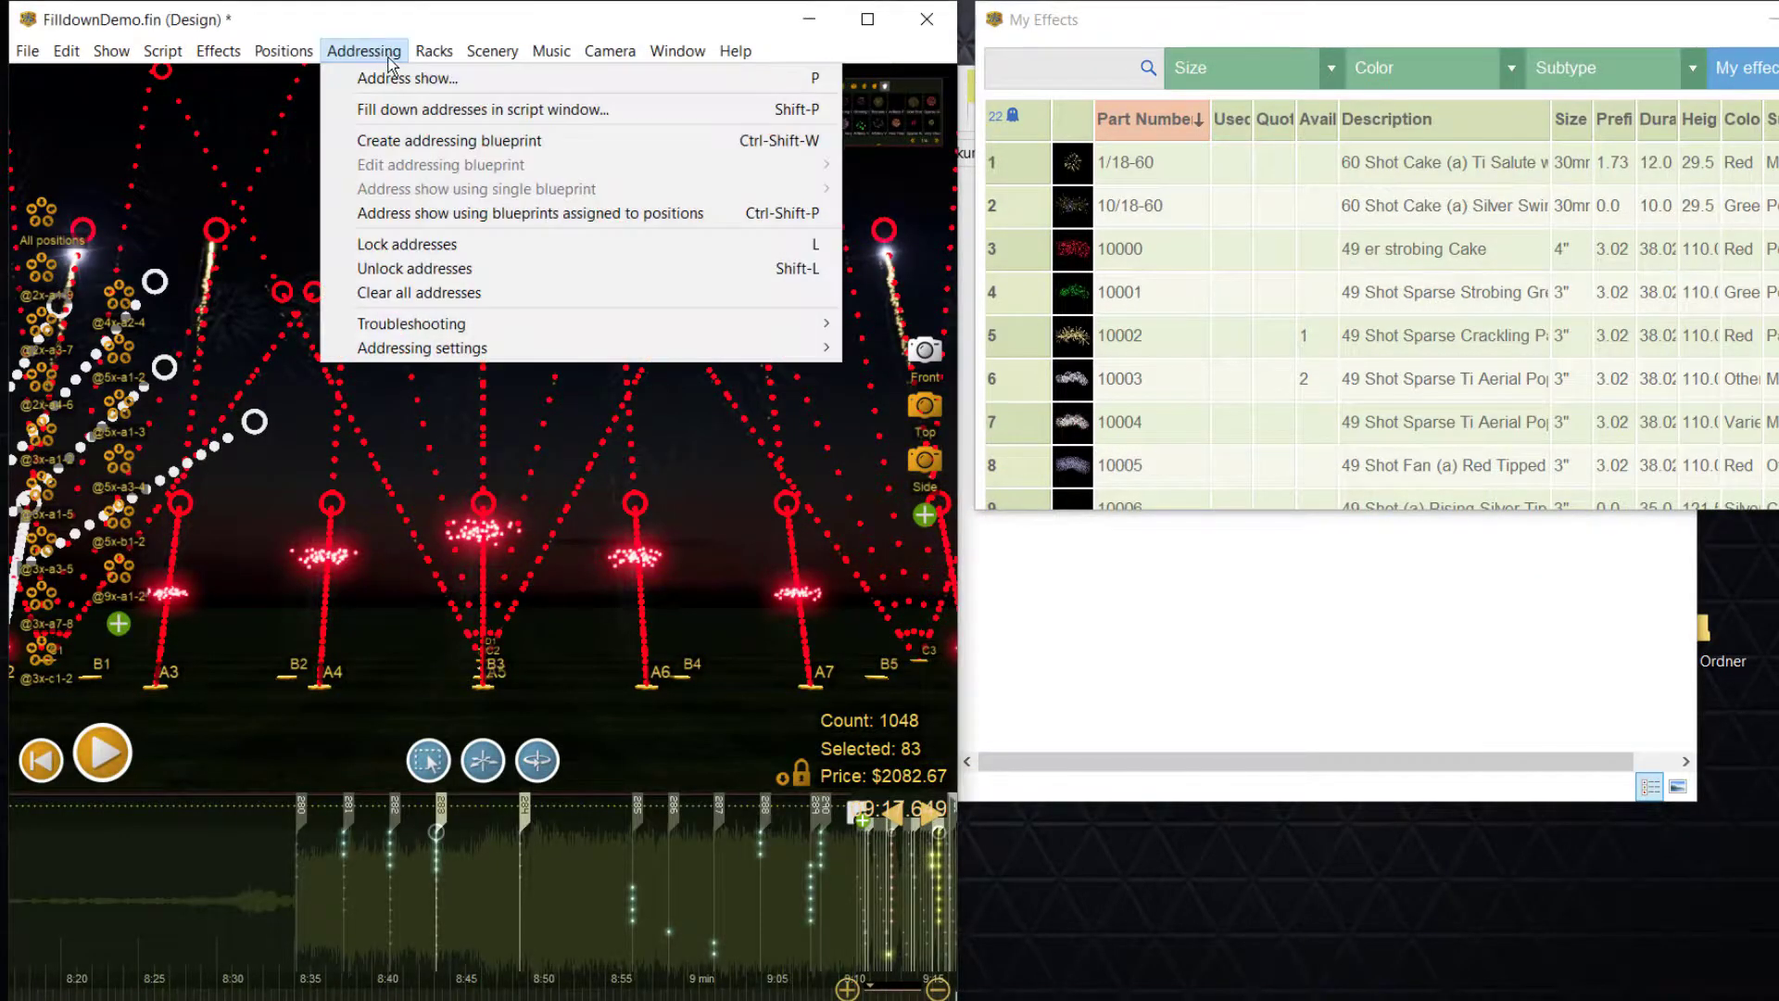
click(415, 108)
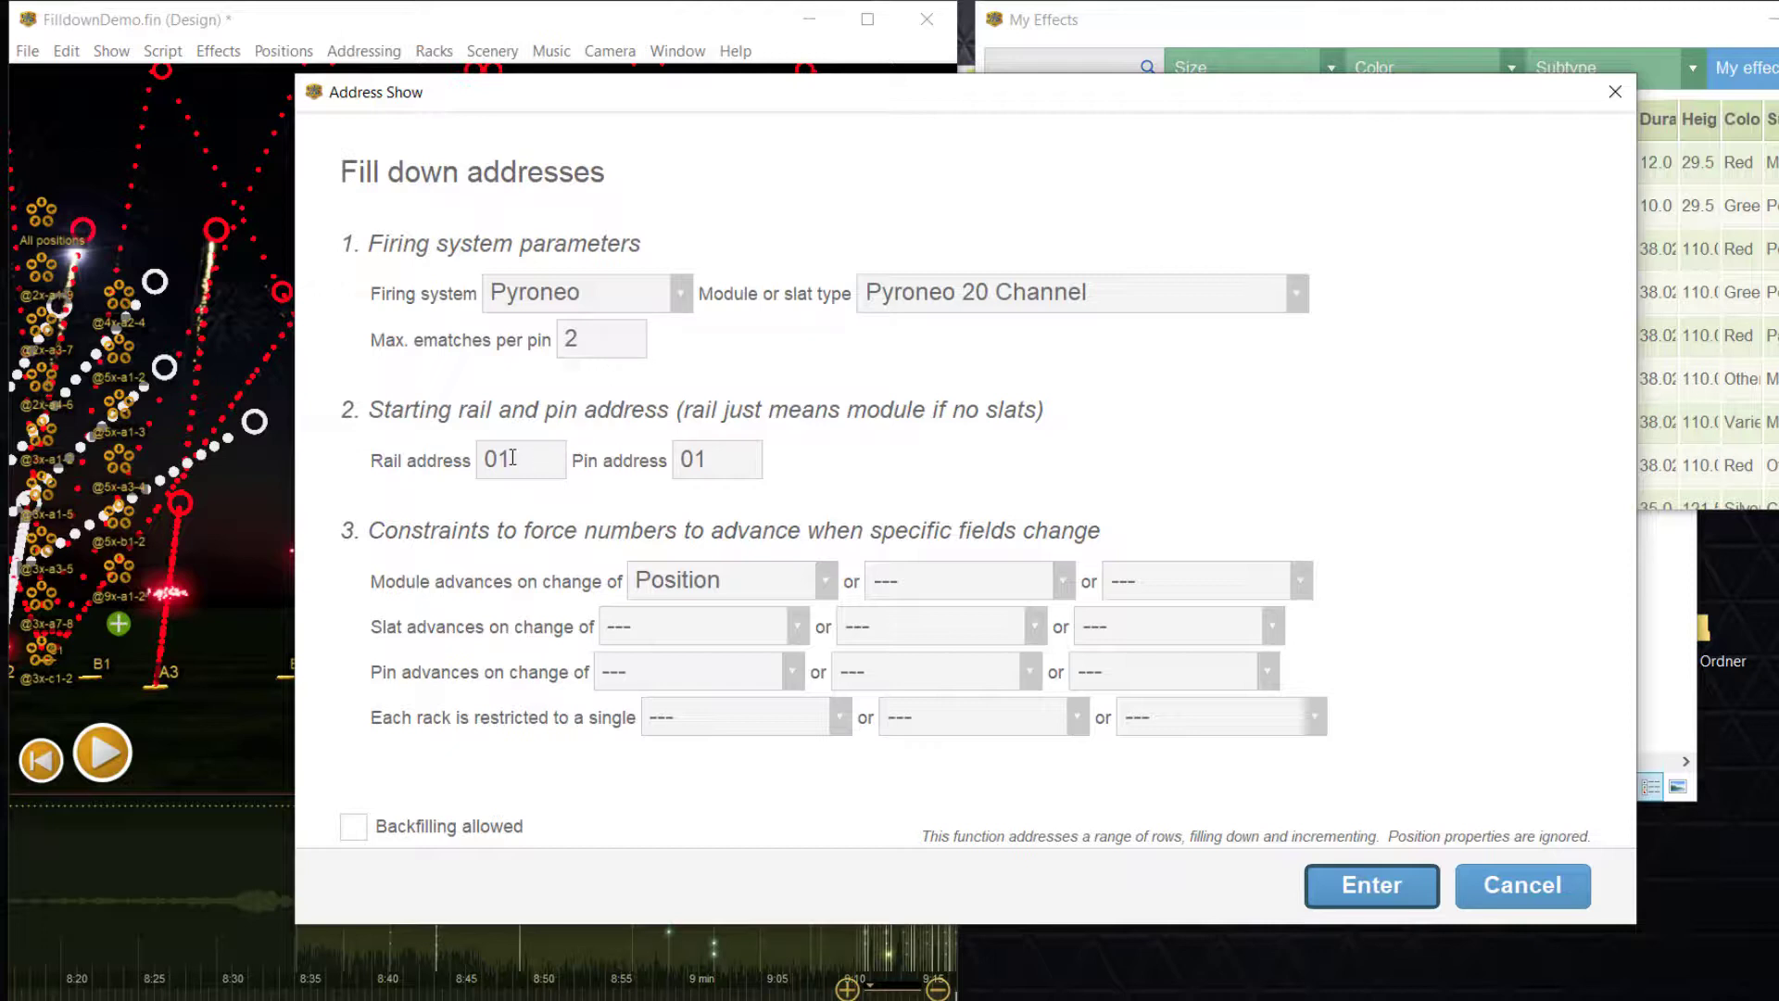
drag(513, 457, 479, 458)
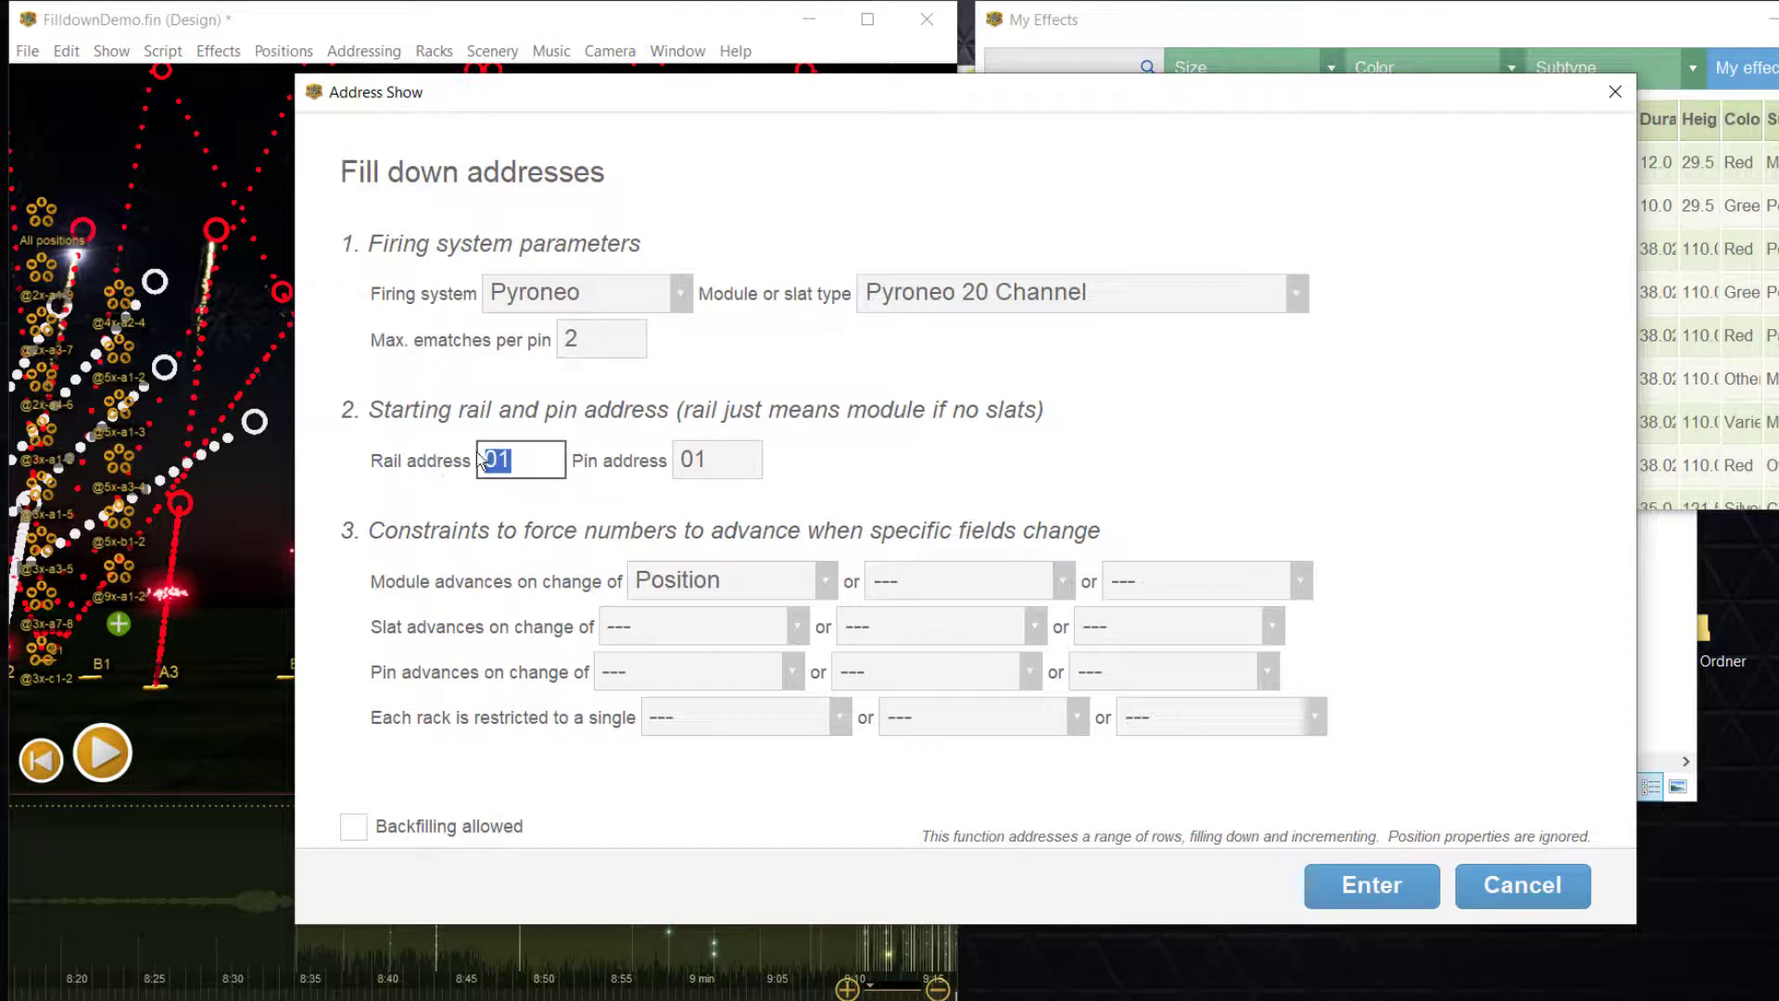
text(03)
key(Tab)
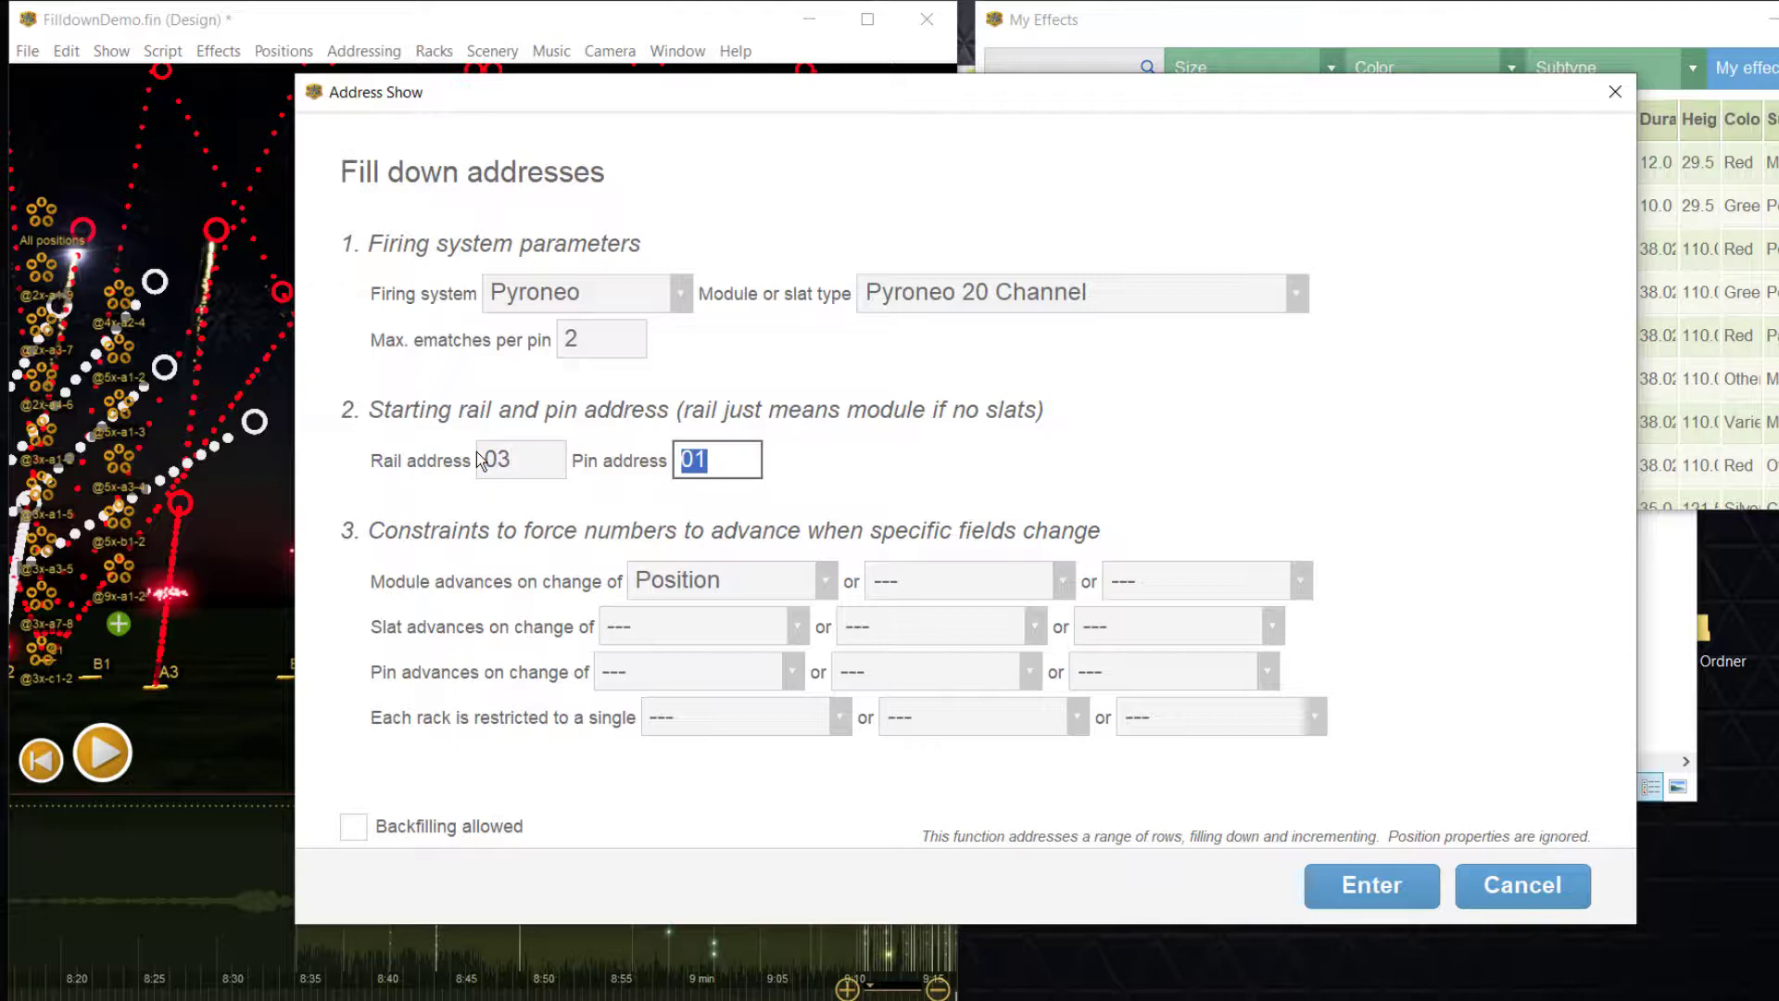
text(10)
key(Tab)
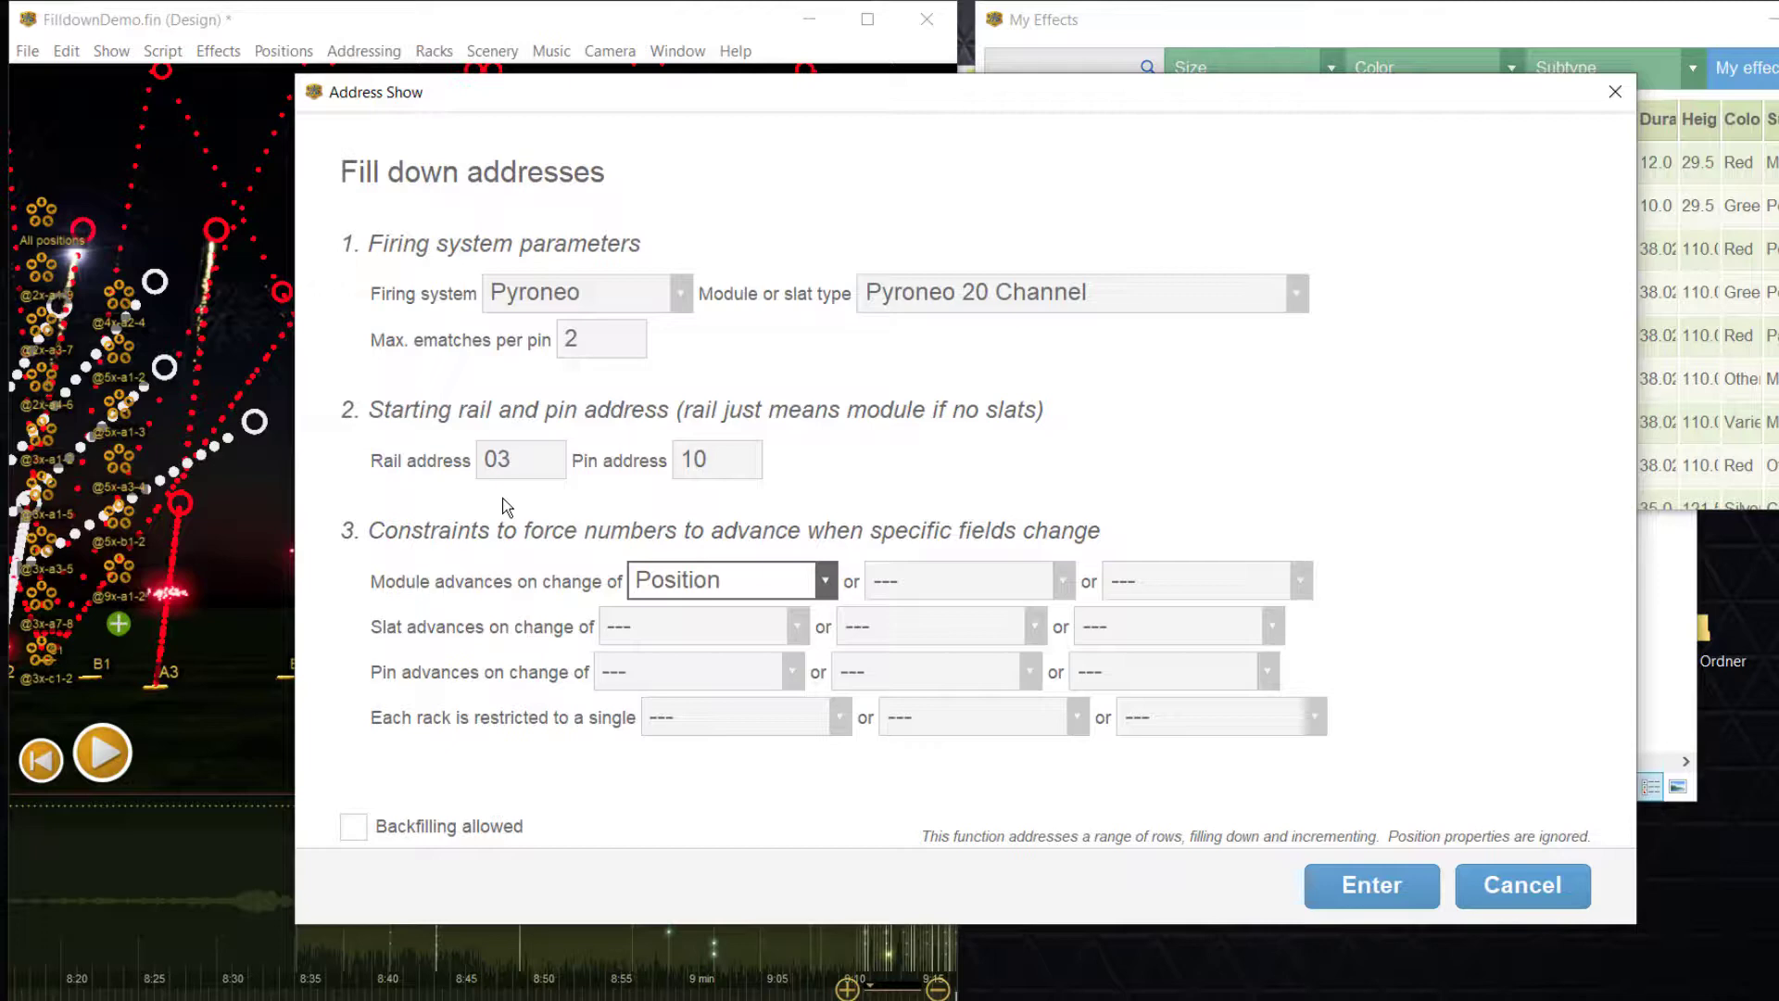
click(1351, 885)
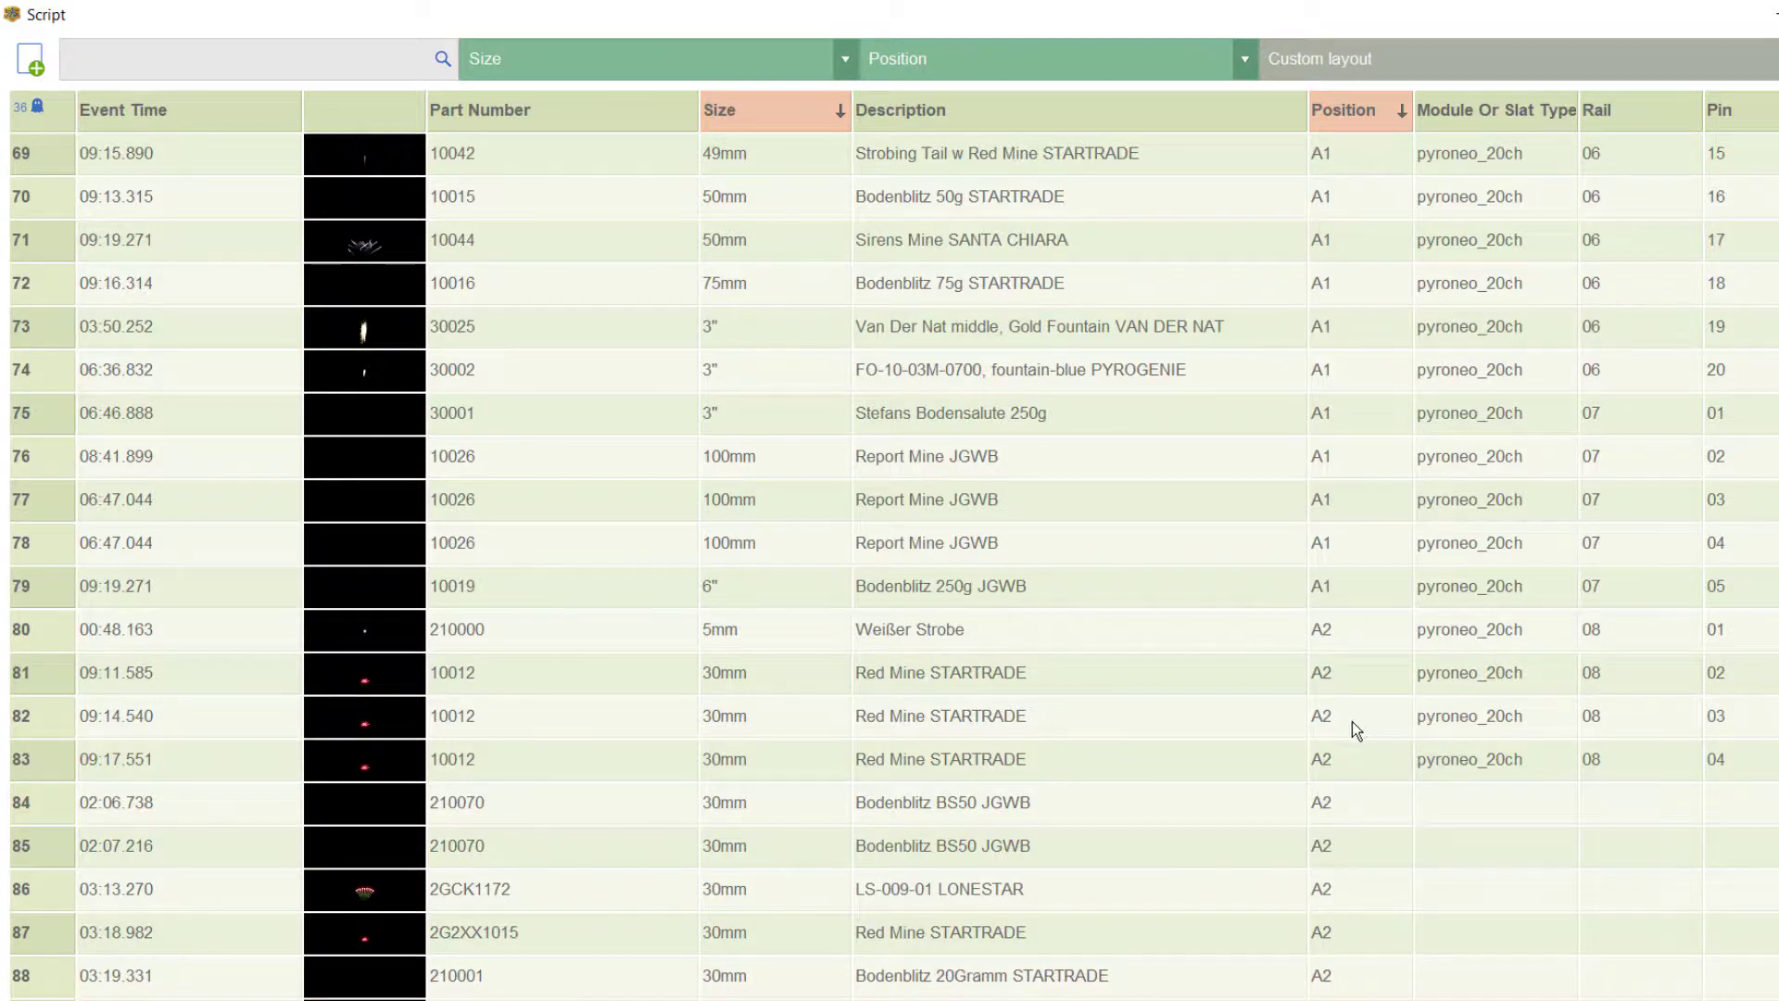
Step: Select script rows 84 through 90, the first unaddressed effects at position A2
scroll(1354, 719, up, 2)
scroll(1354, 719, up, 10)
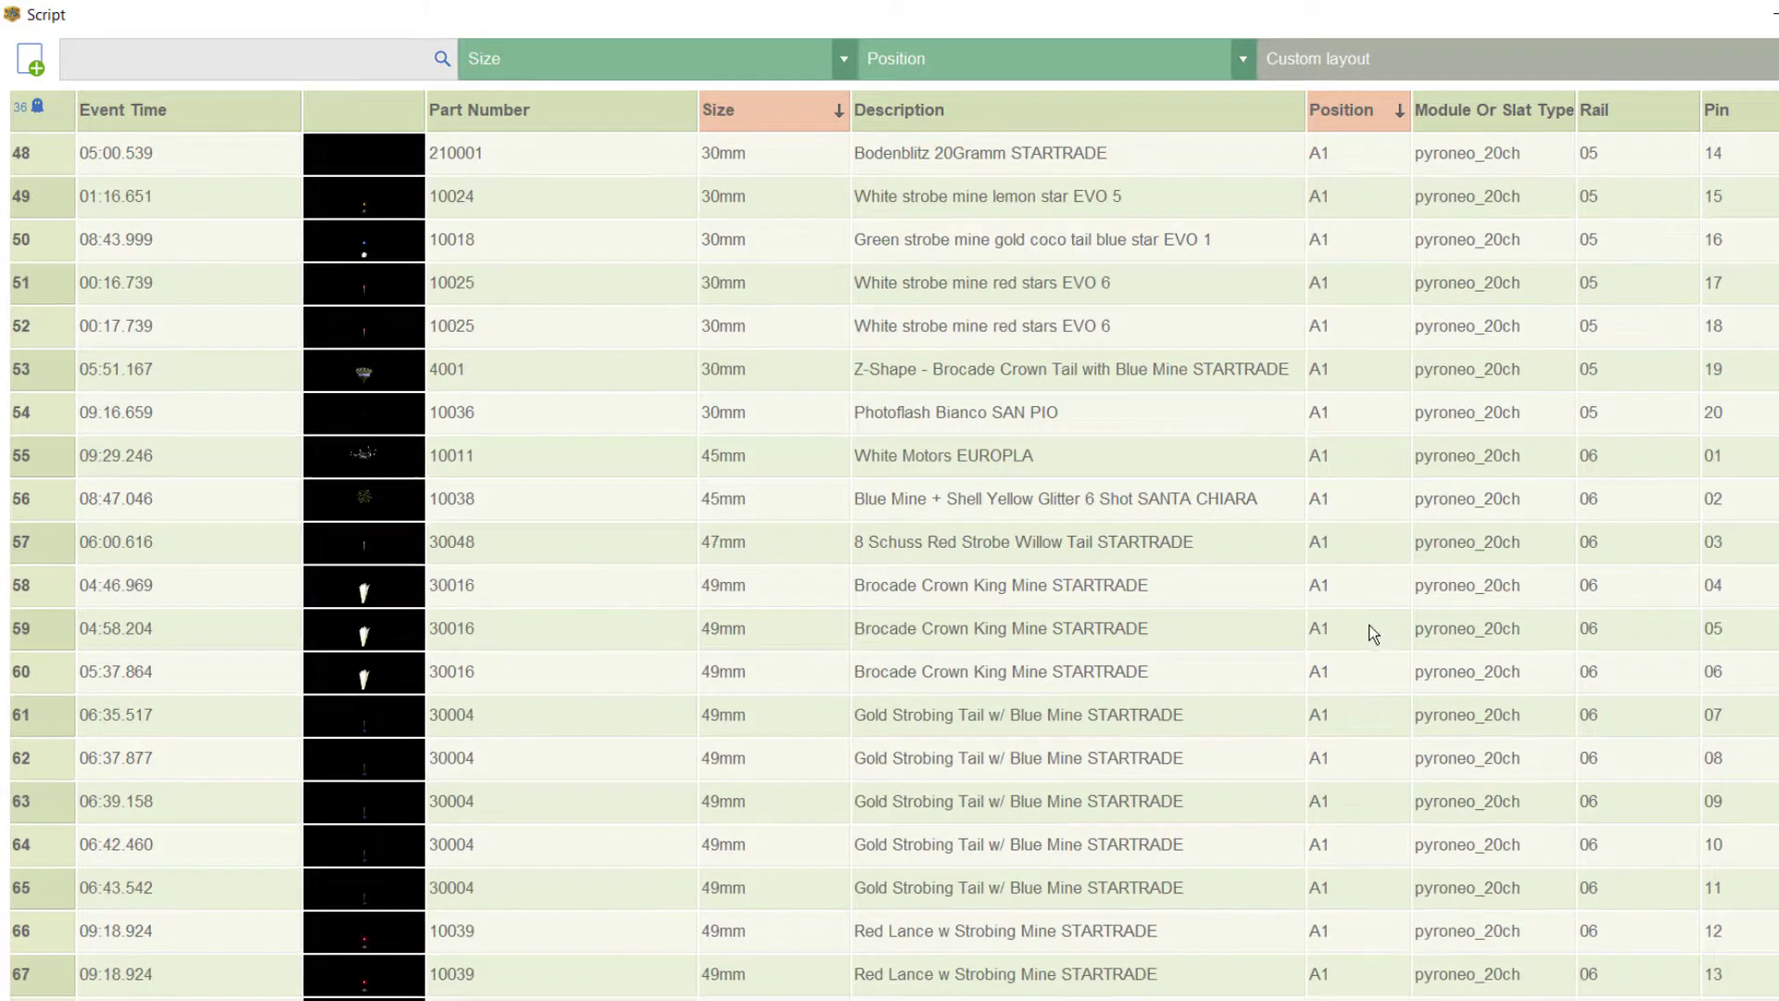
scroll(1253, 563, up, 7)
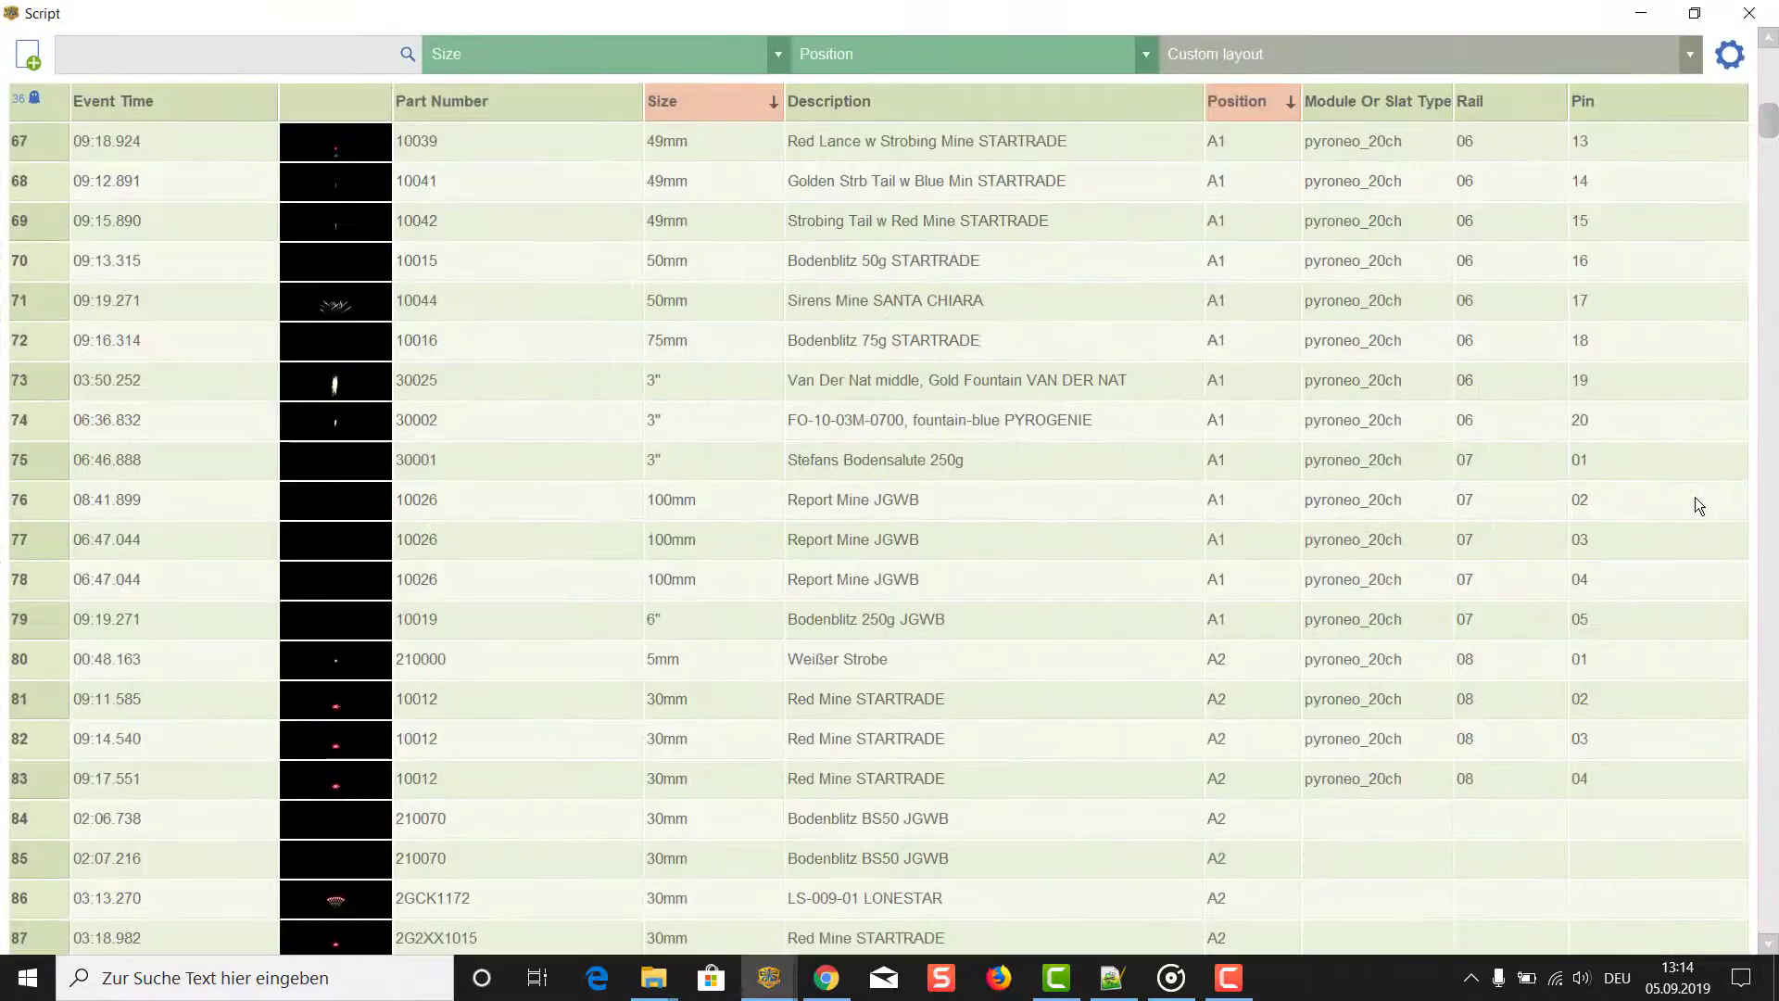
scroll(1575, 519, down, 7)
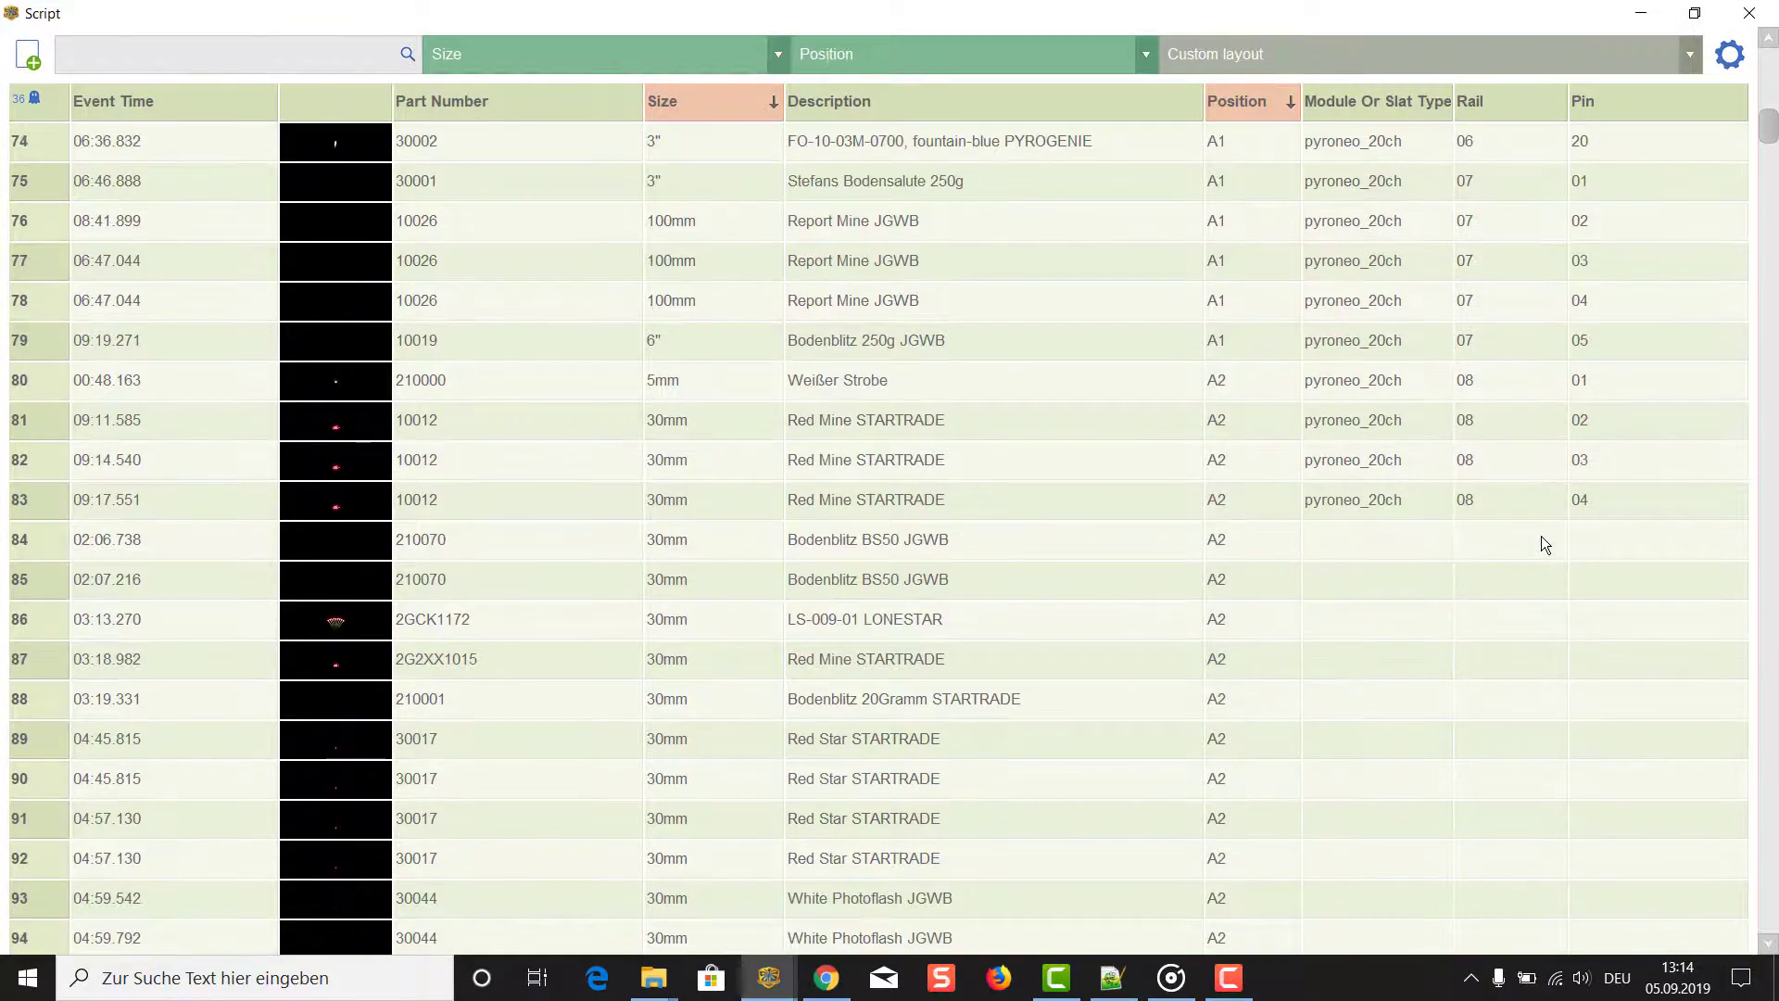
click(49, 550)
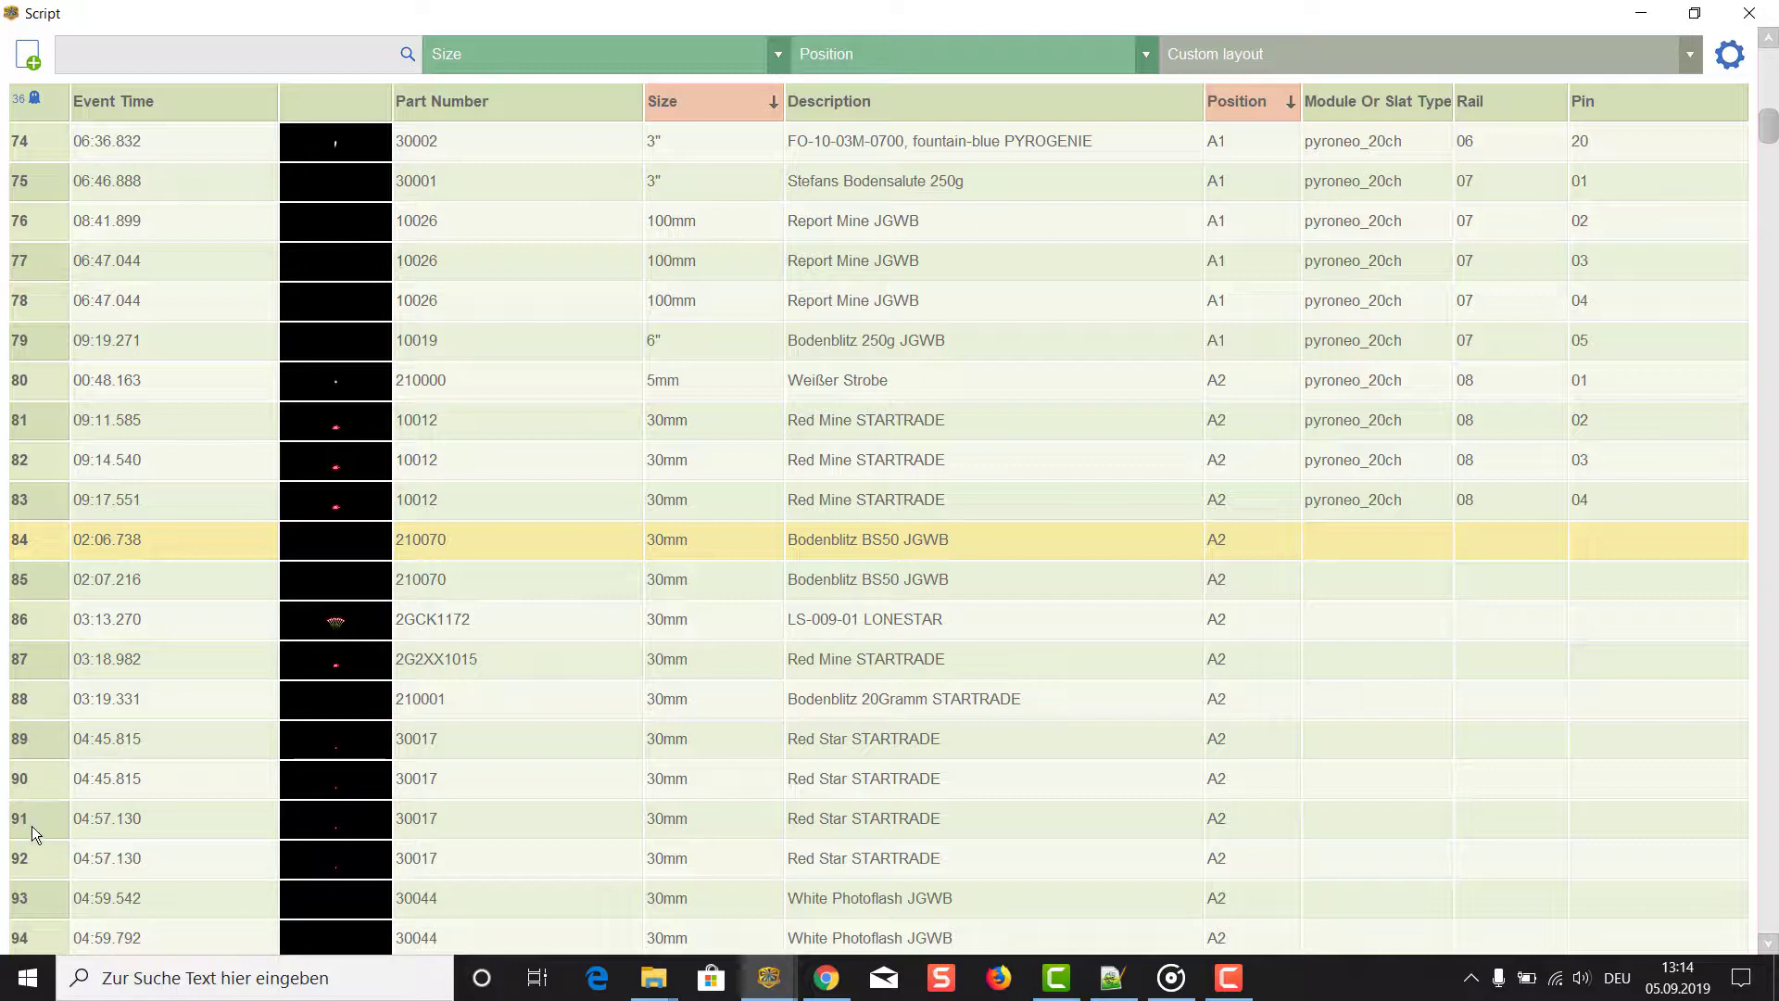
shift+click(43, 786)
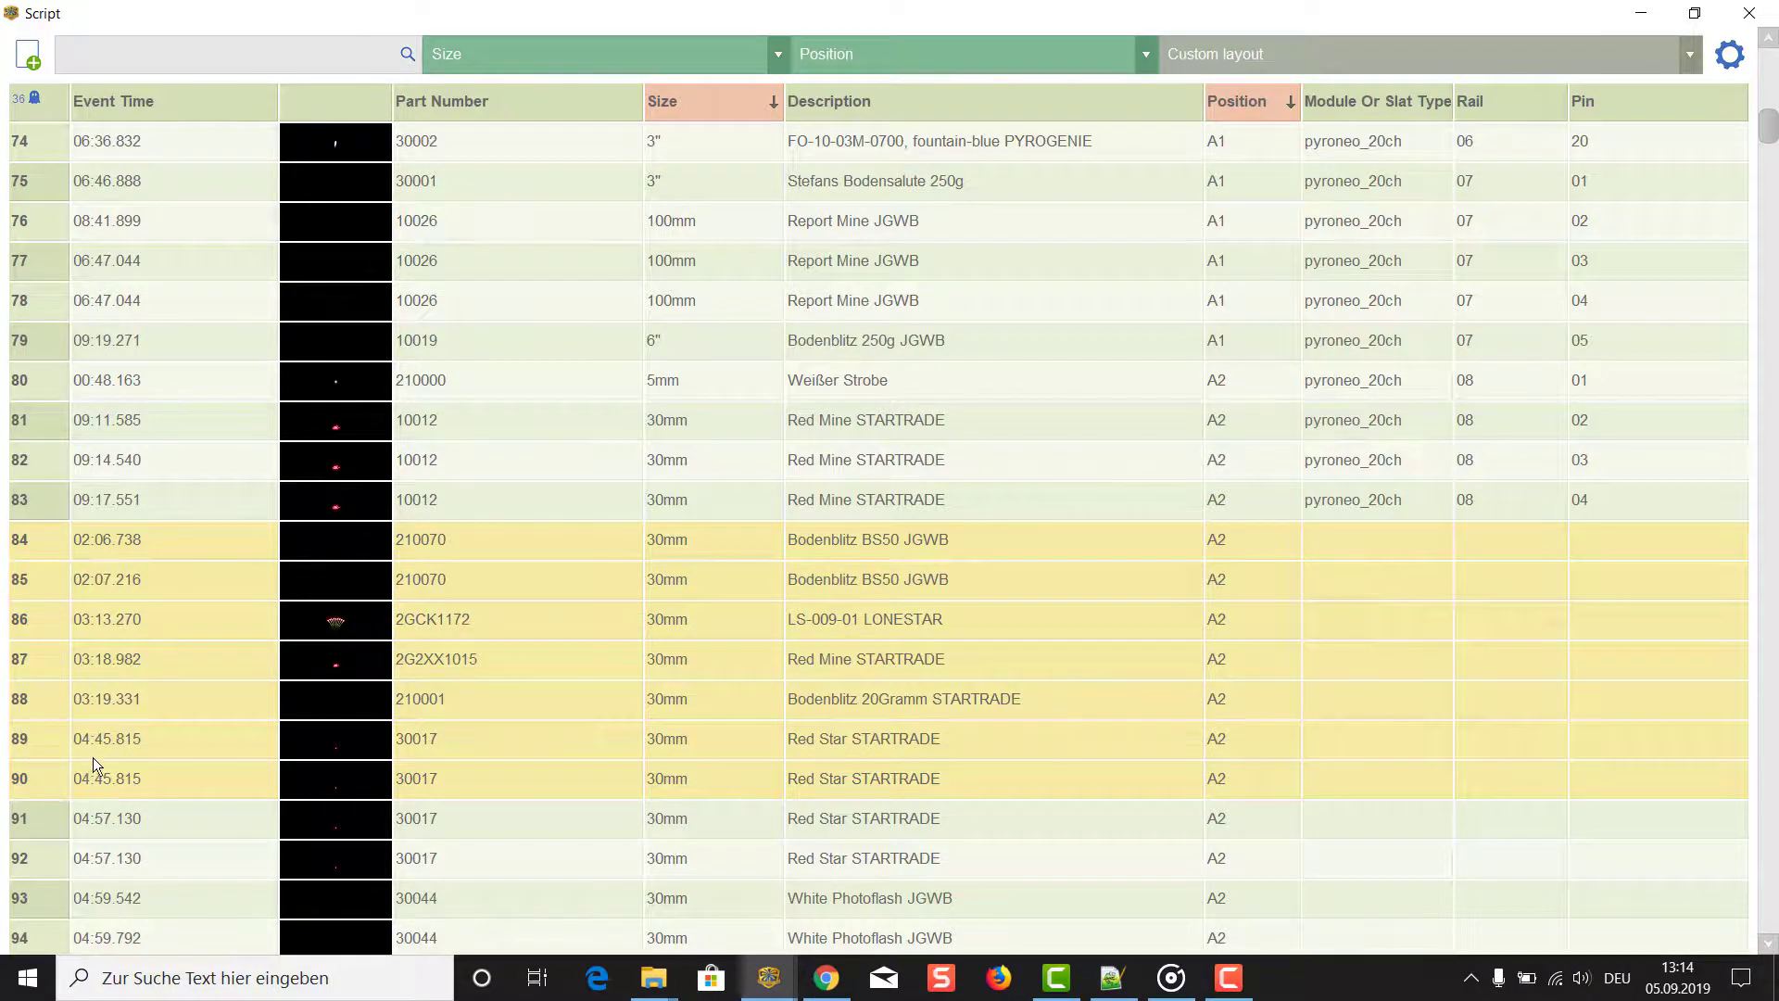
Step: Fill down addresses for the selected rows with module type Pyroneo 5 Channel from rail 09, pin 01, and reopen the script window
click(1640, 13)
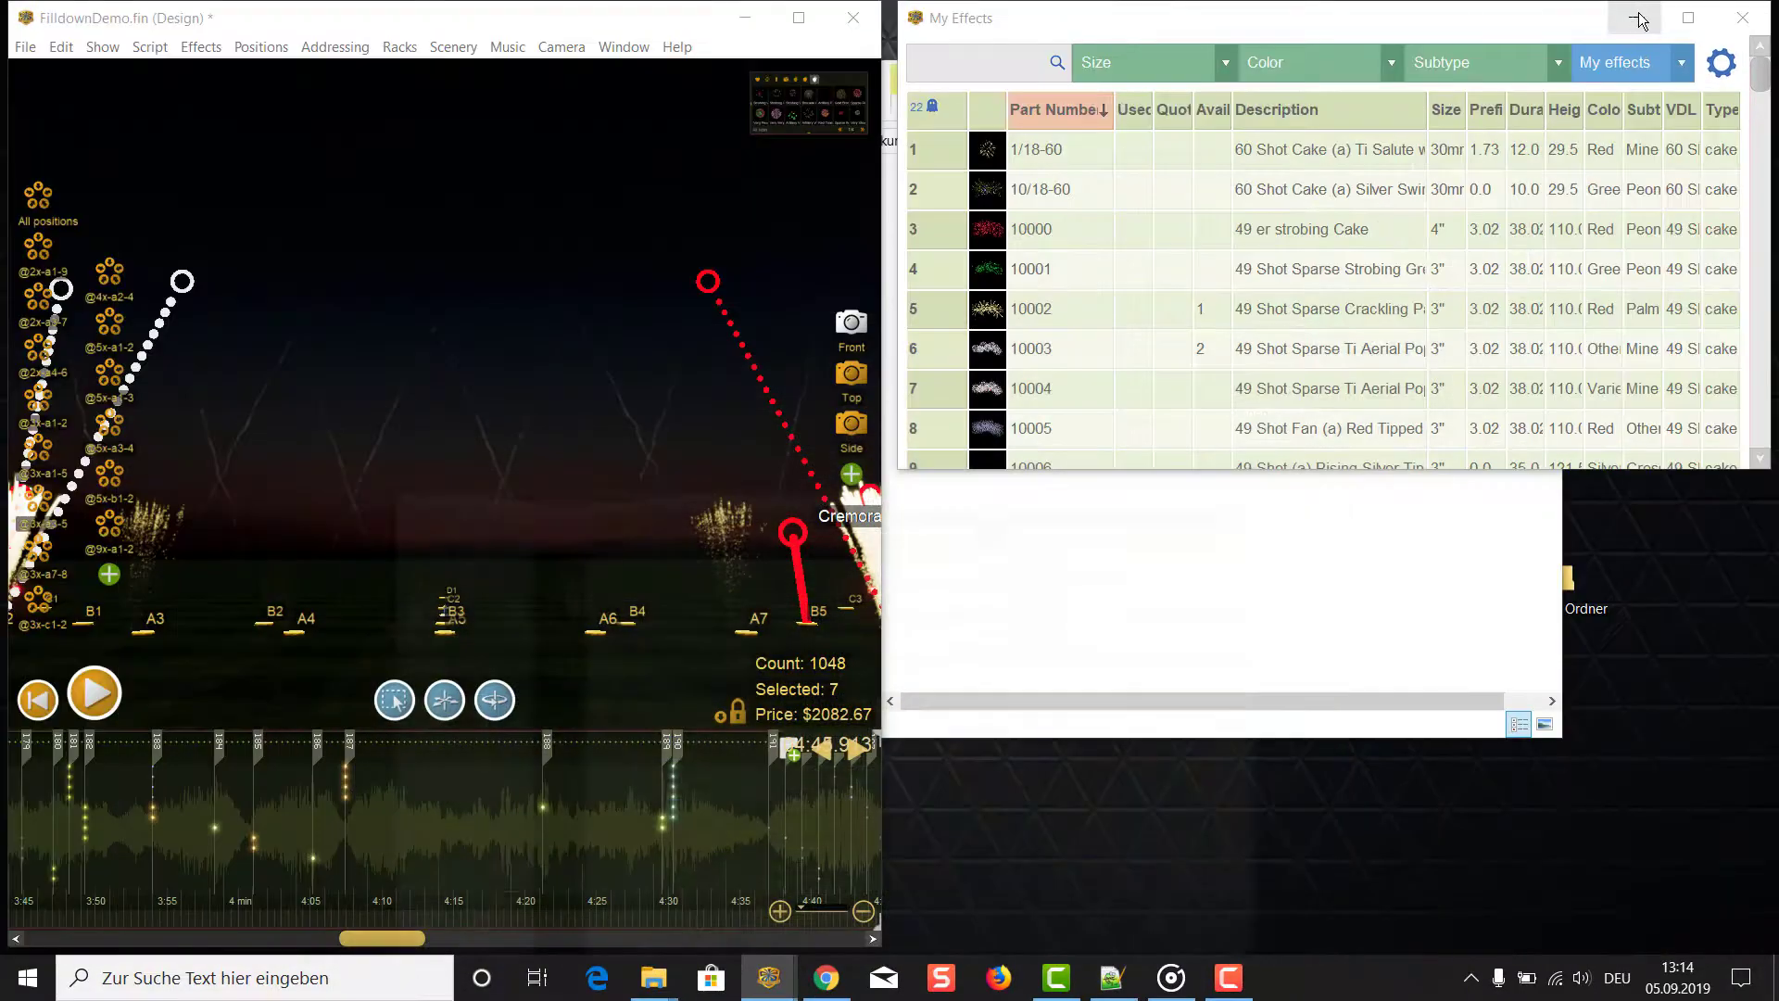
click(343, 46)
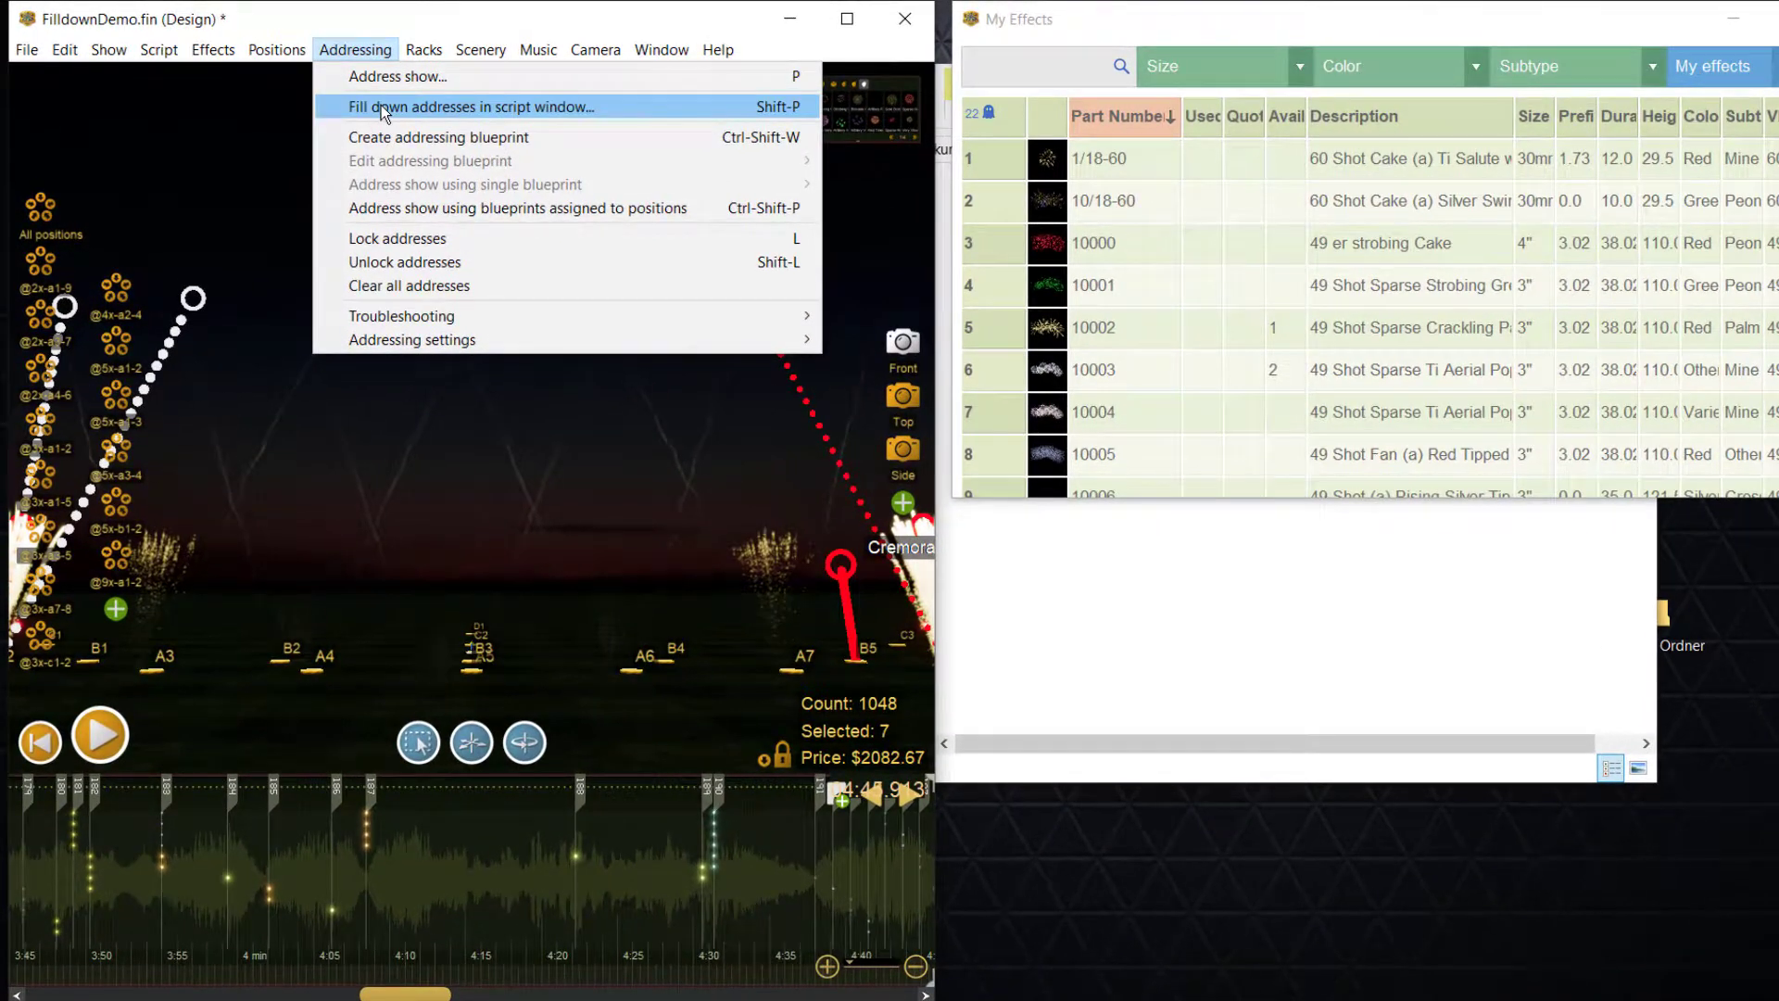
click(381, 107)
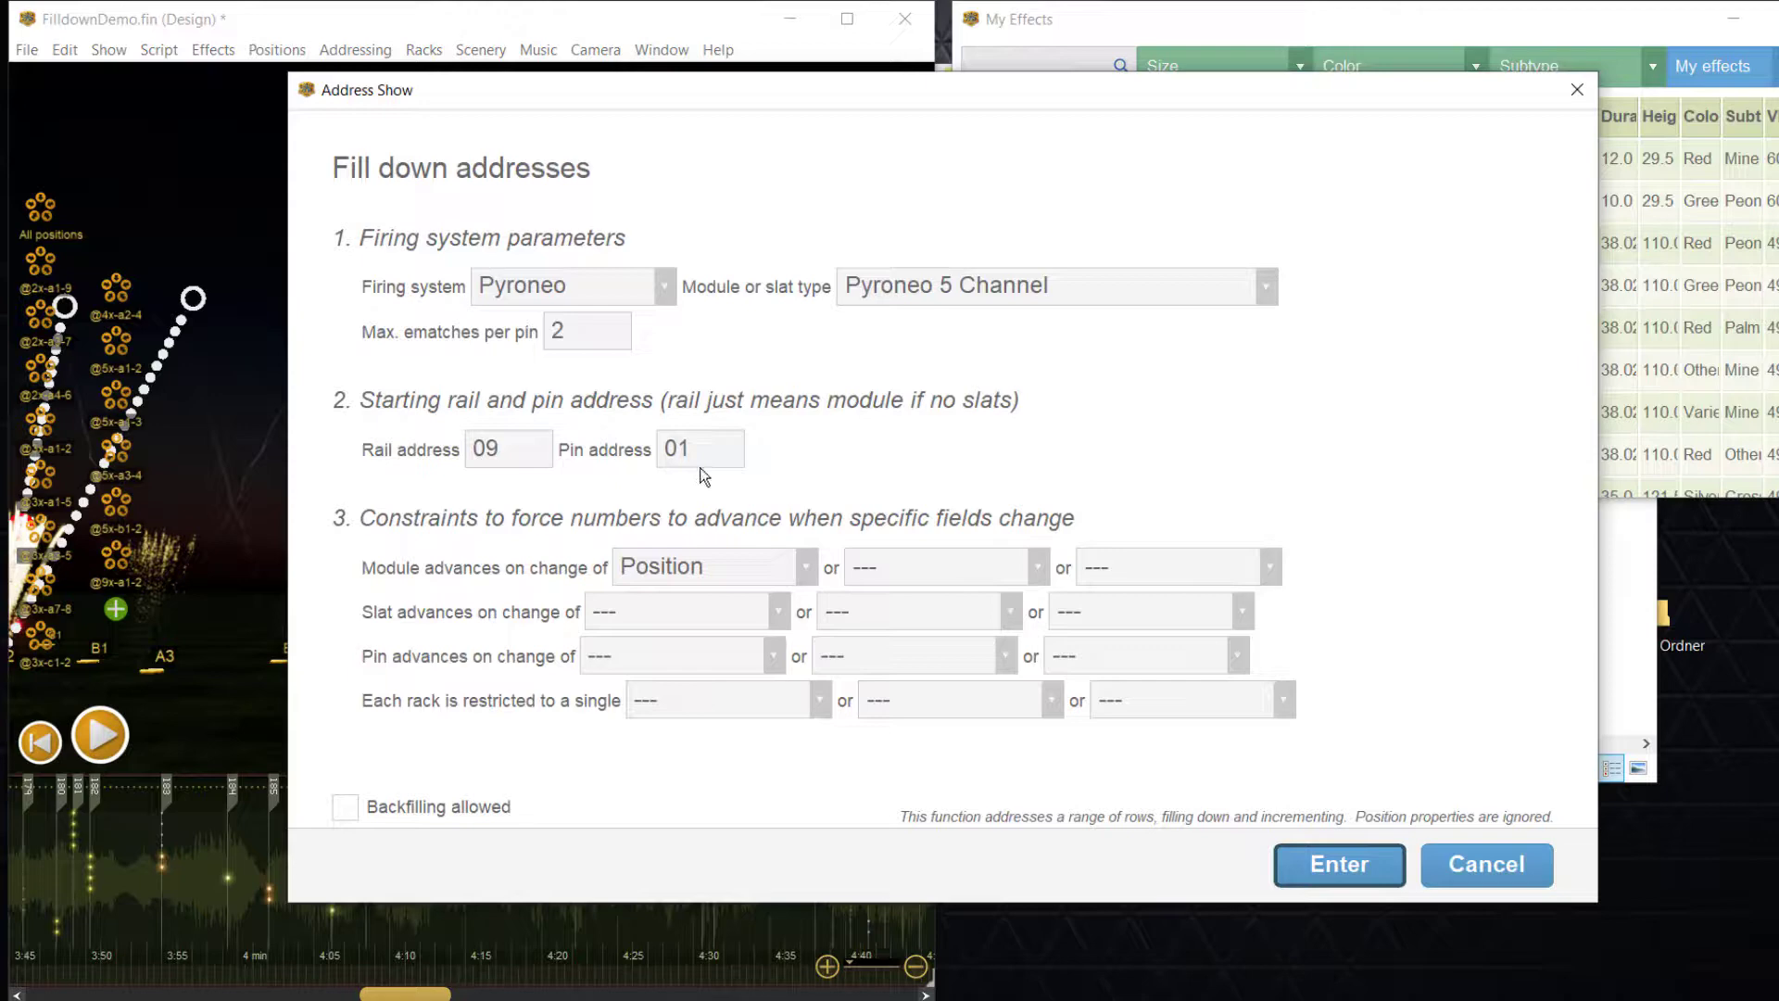
click(1260, 285)
click(1205, 397)
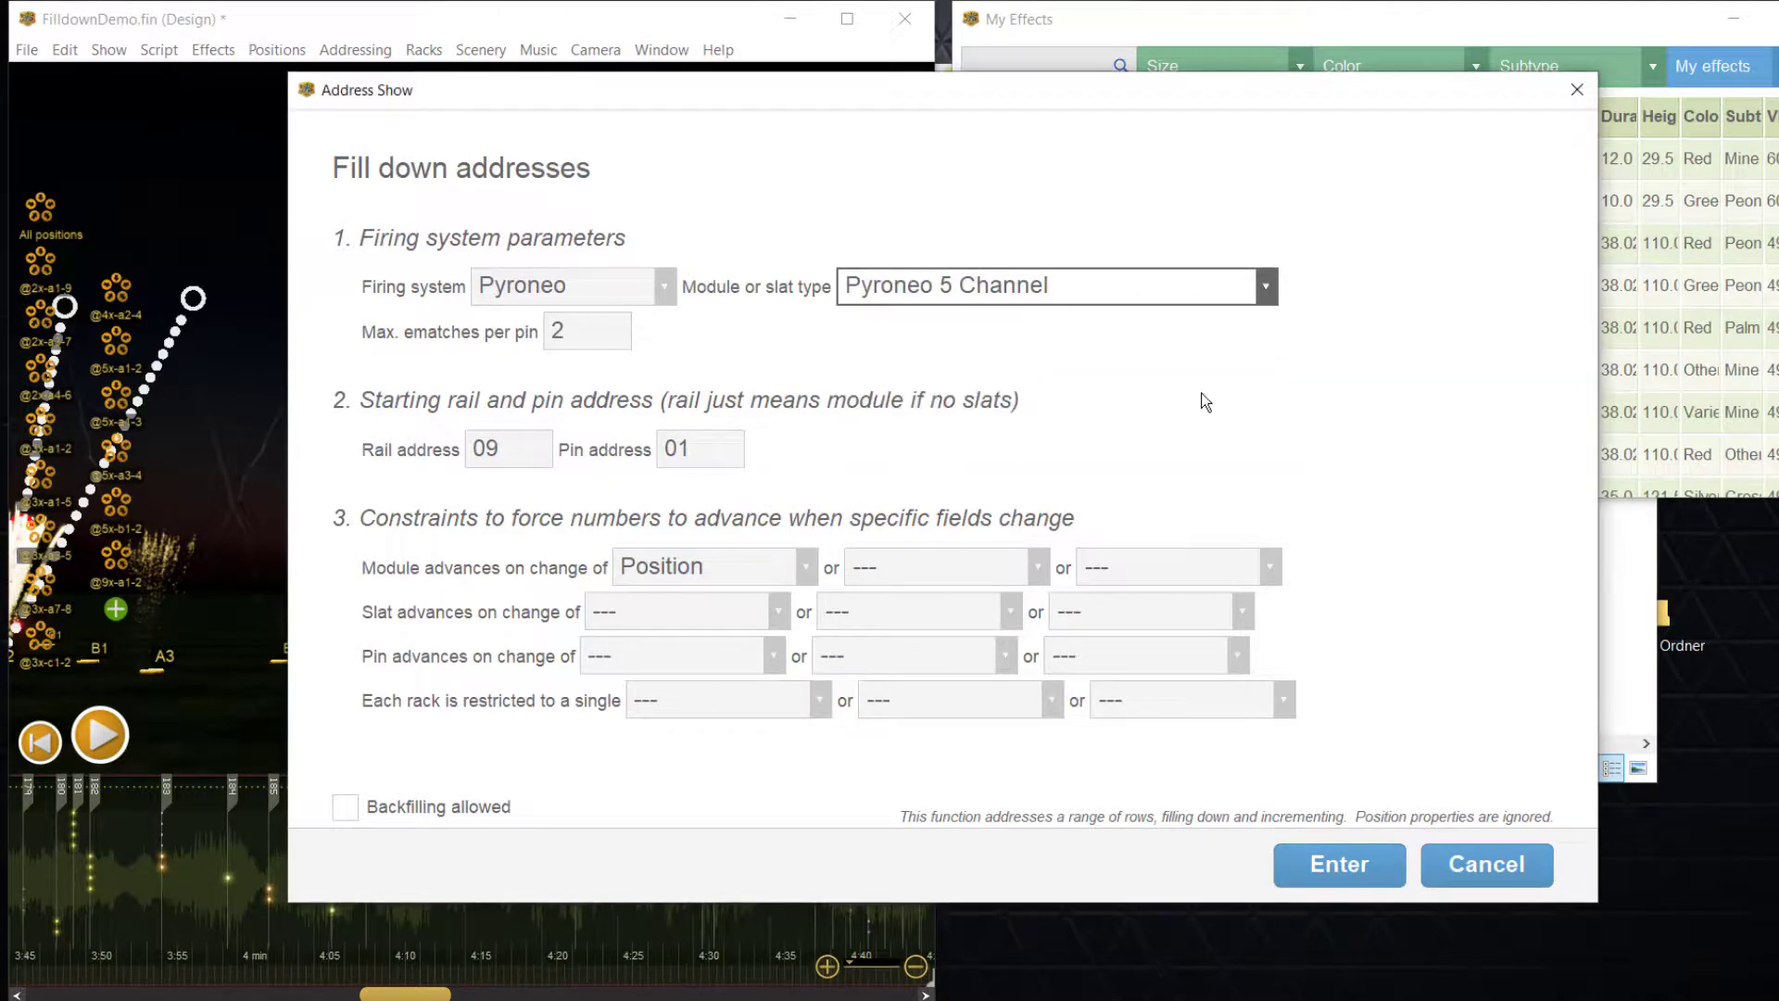
click(1354, 864)
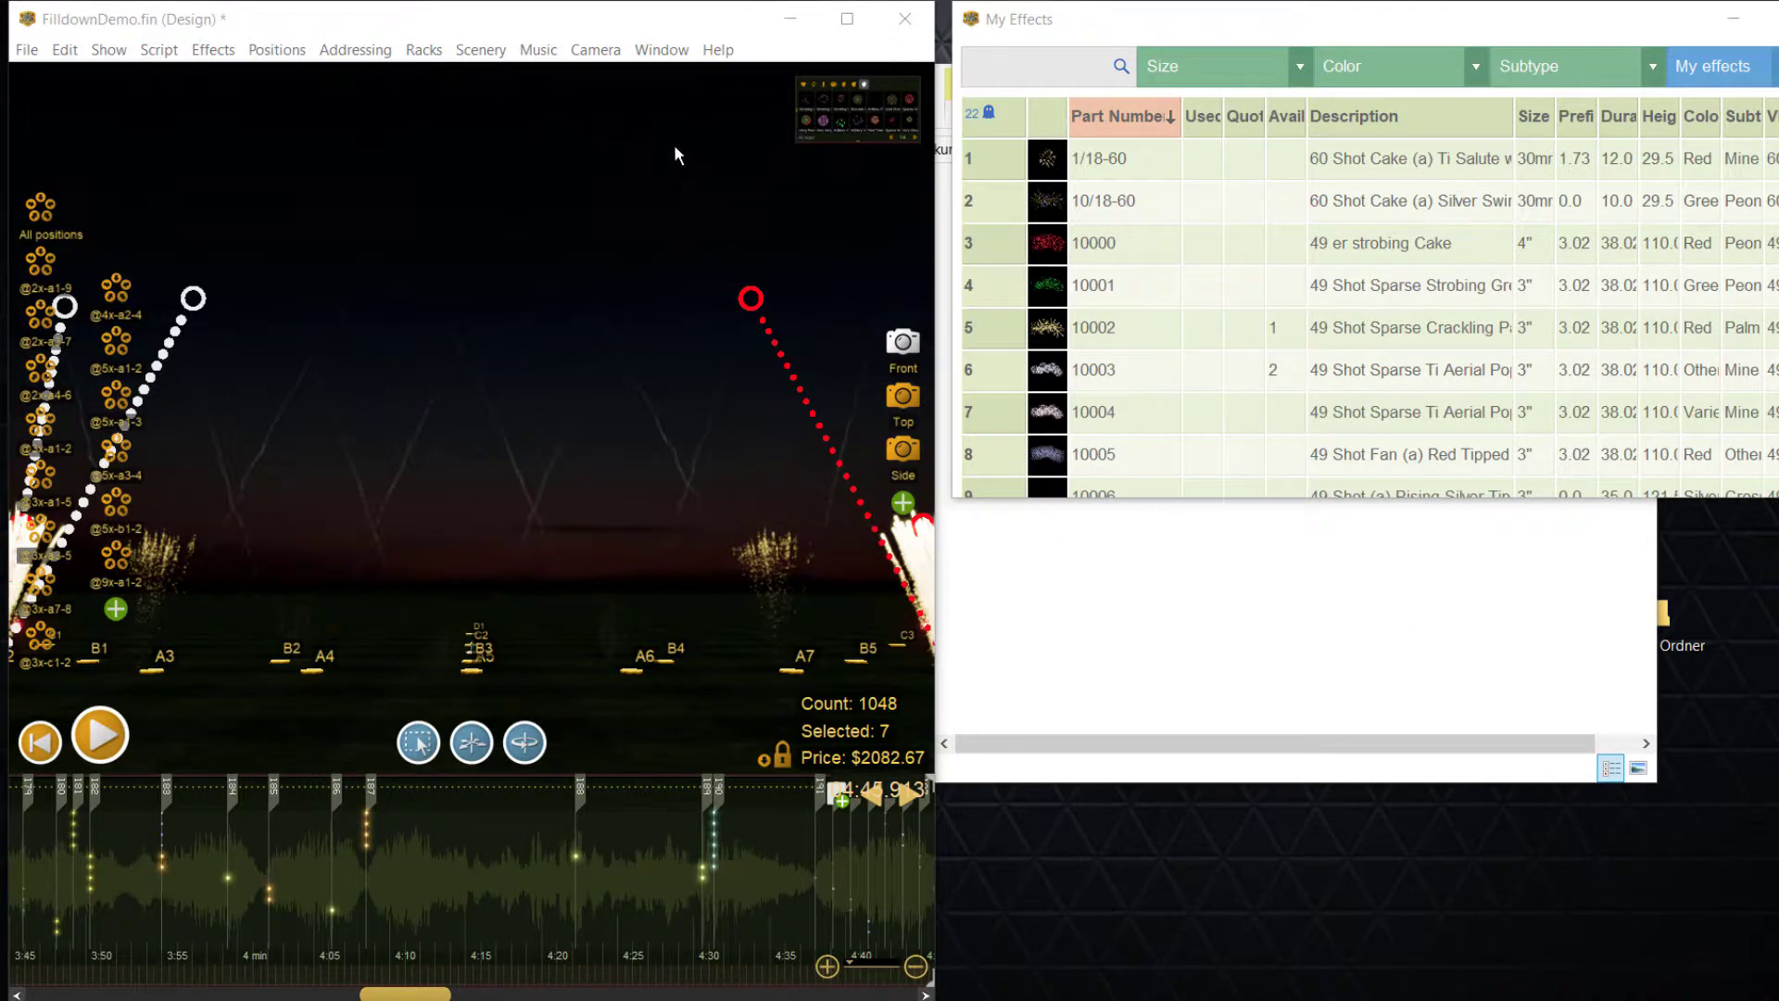
click(661, 49)
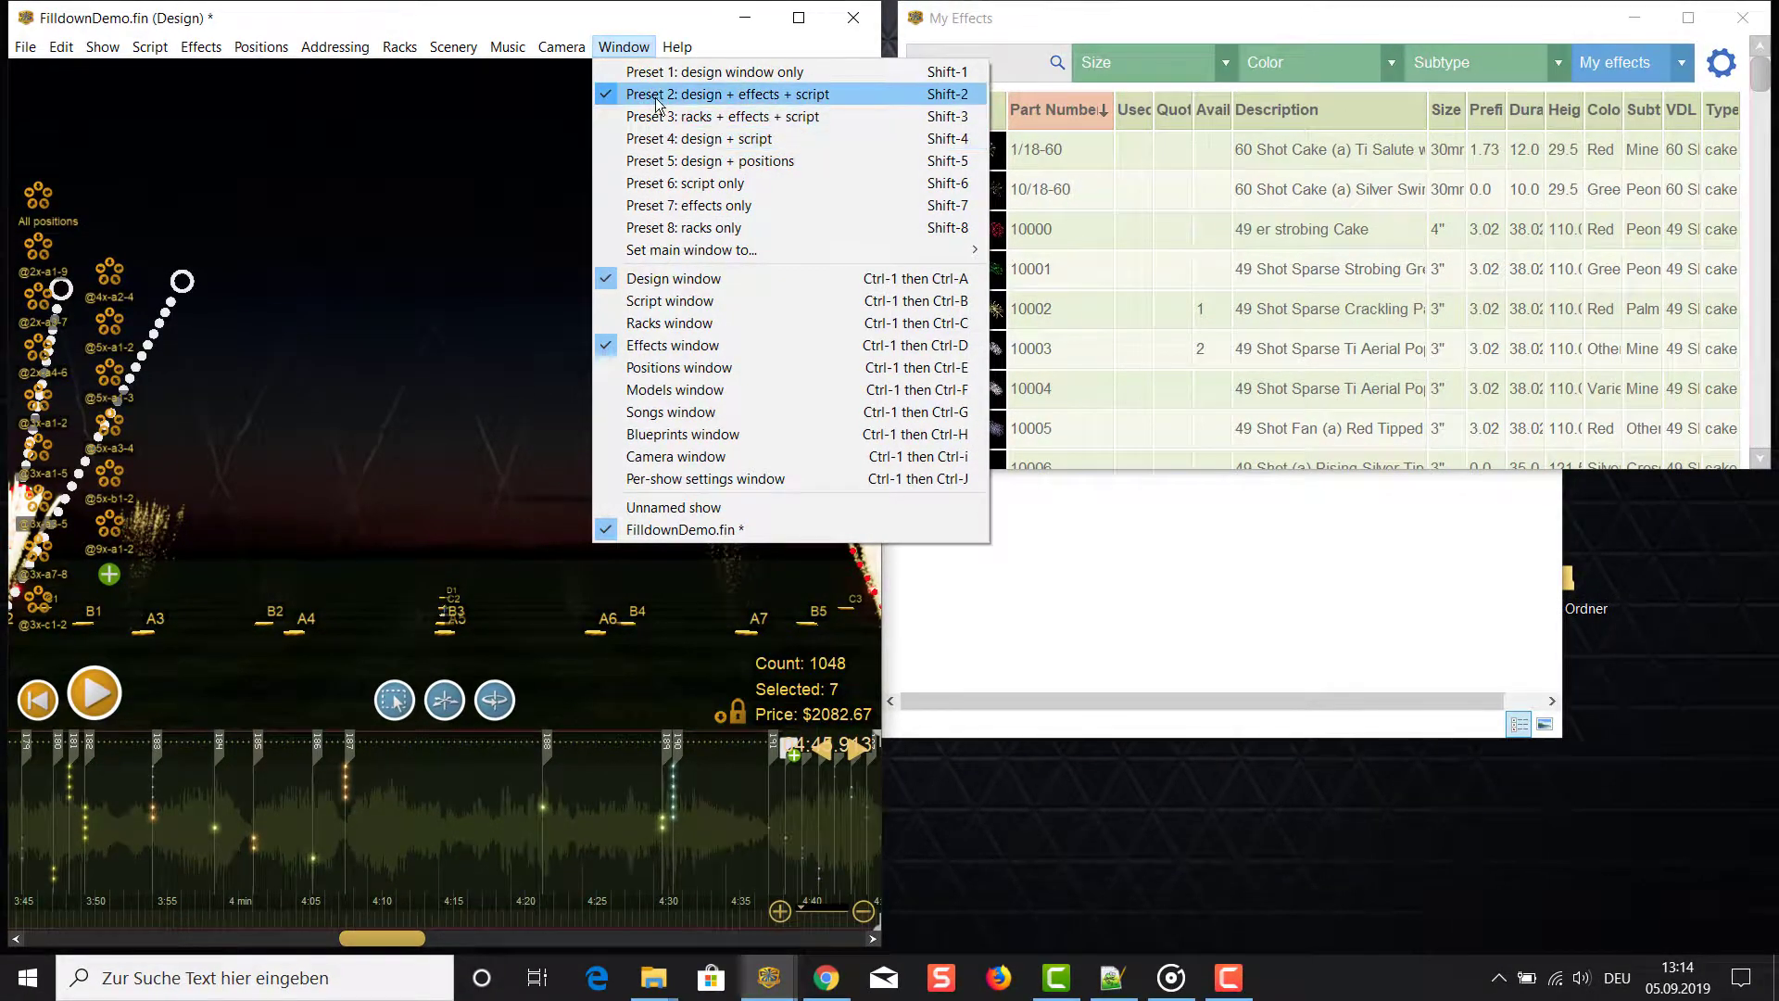
click(646, 300)
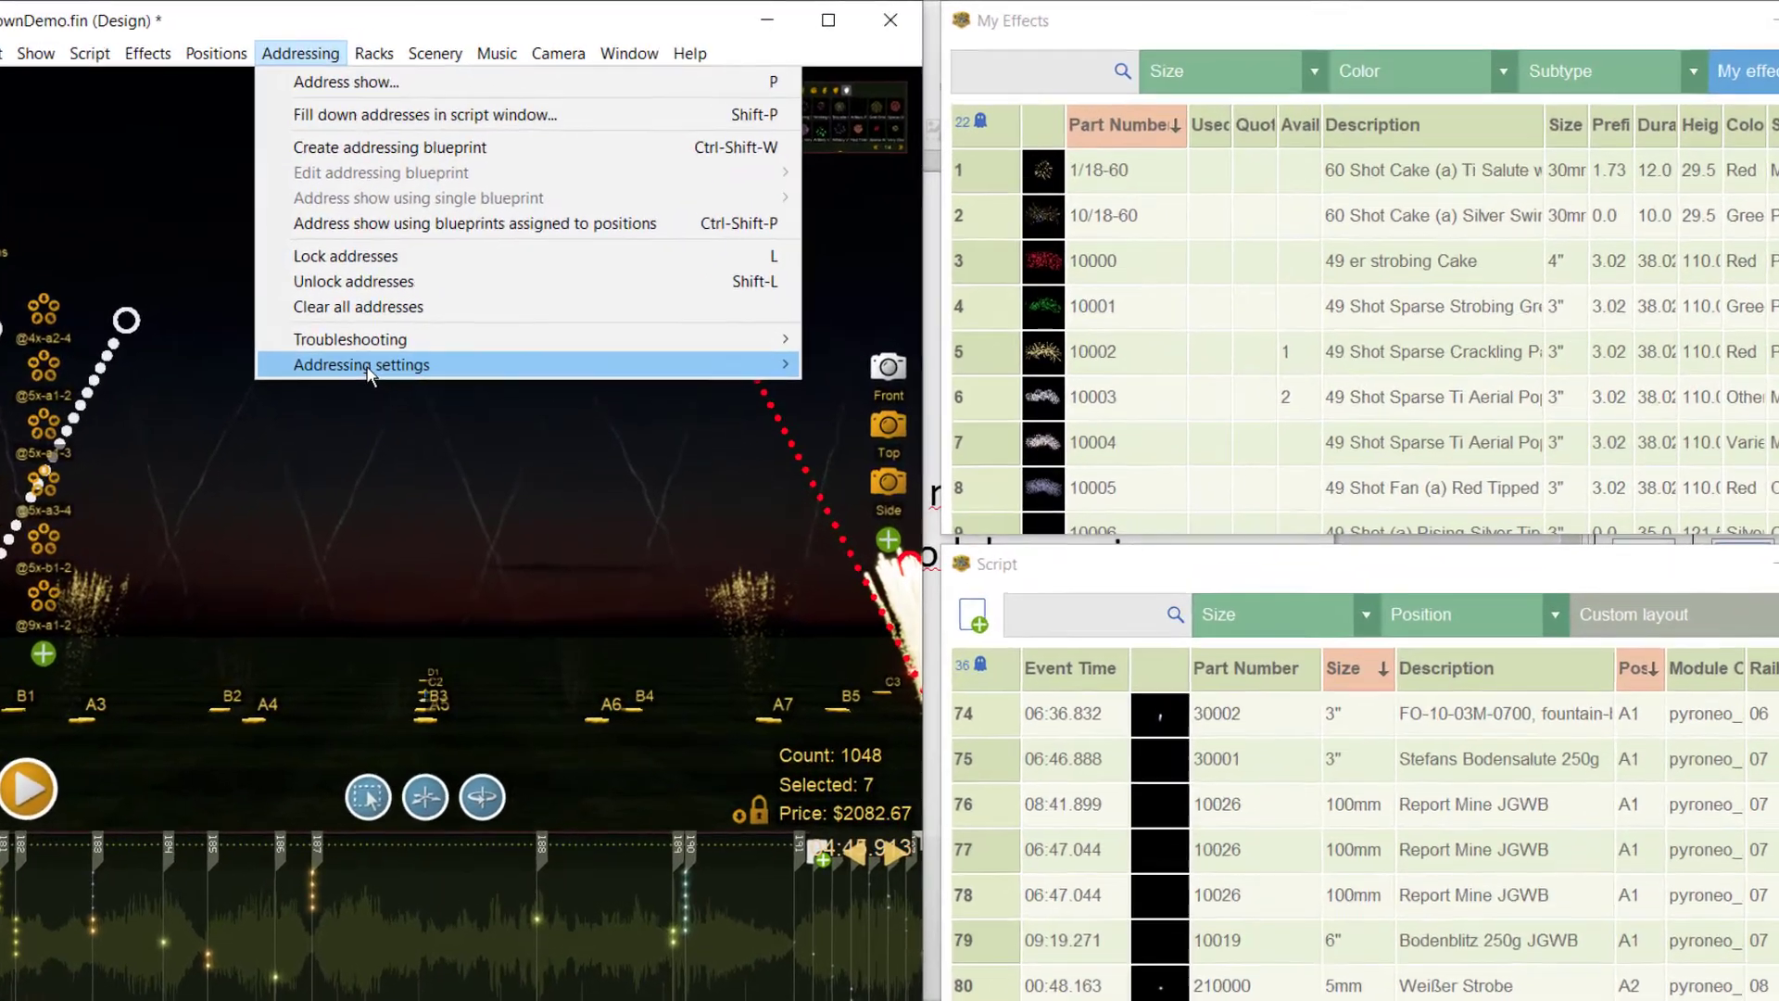
mouse_move(397, 327)
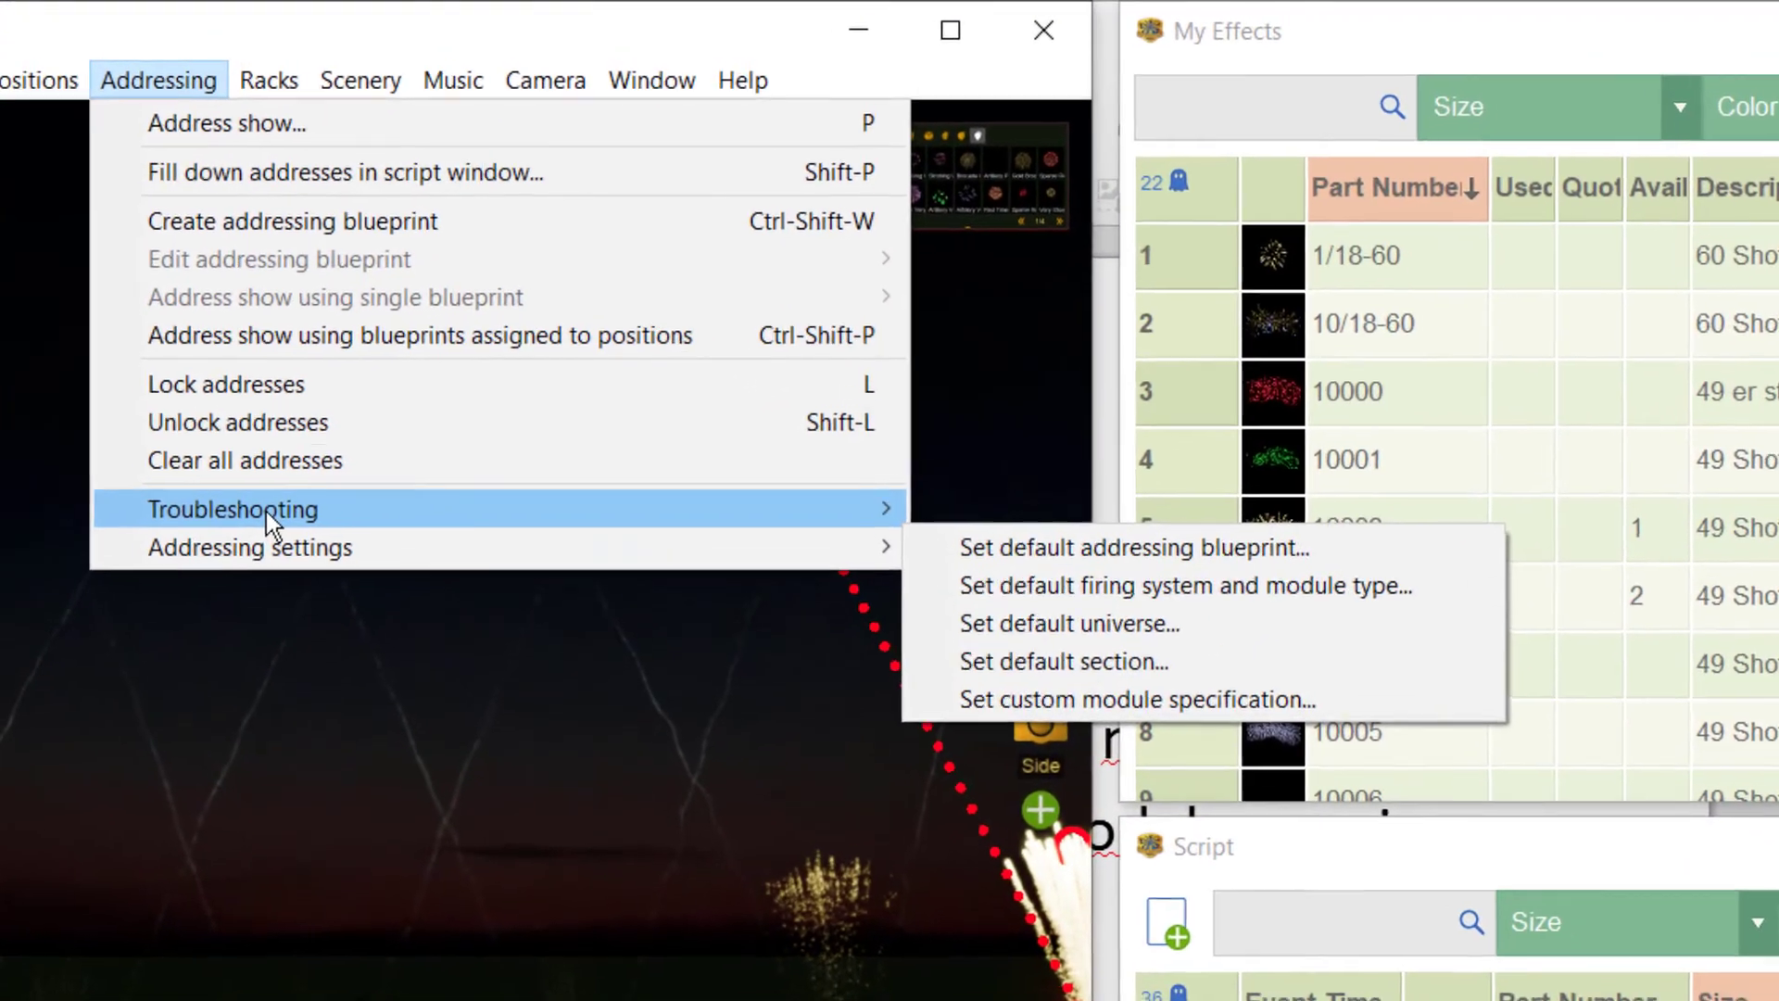
mouse_move(317, 447)
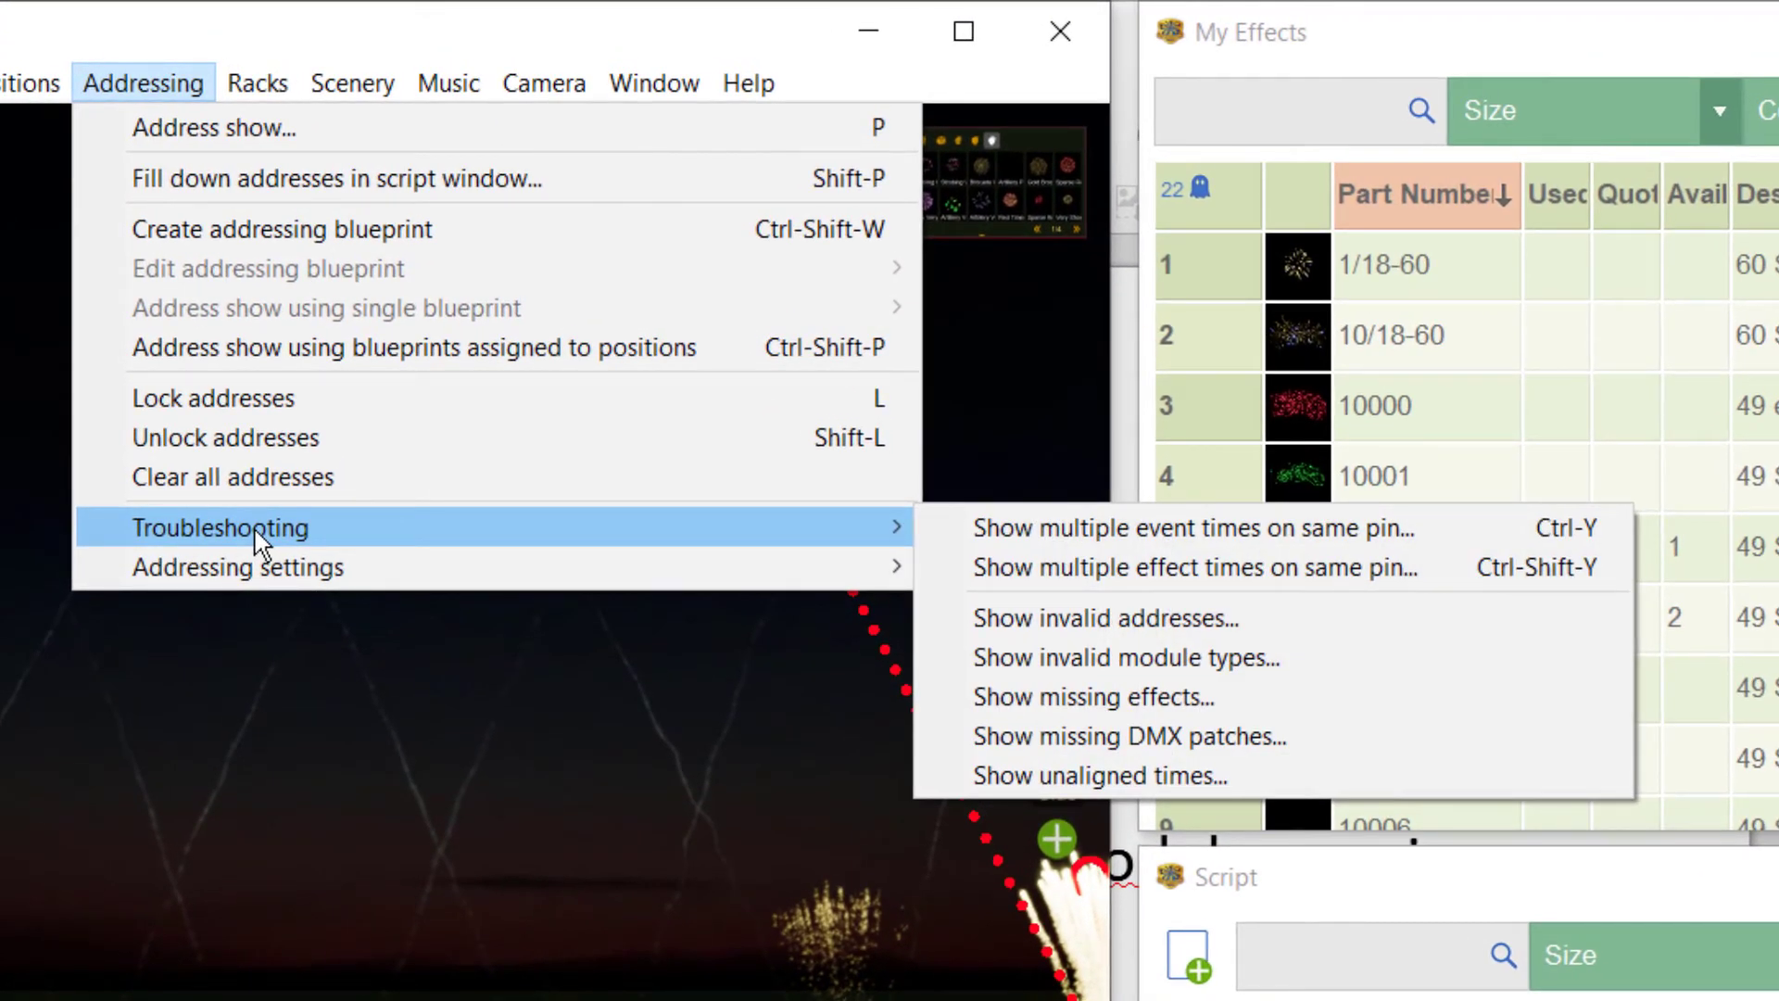